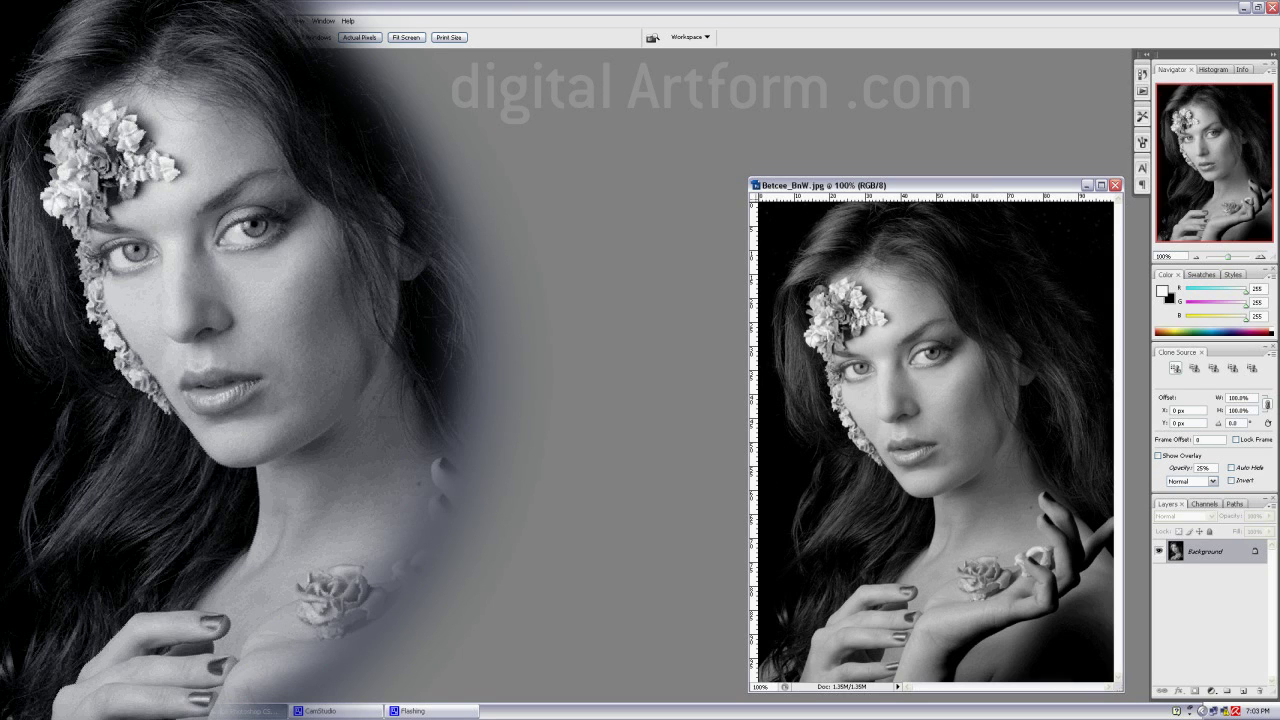
# Create Layer 1 above the portrait and fill it with 50% Gray using Shift+F5
pyautogui.click(1244, 692)
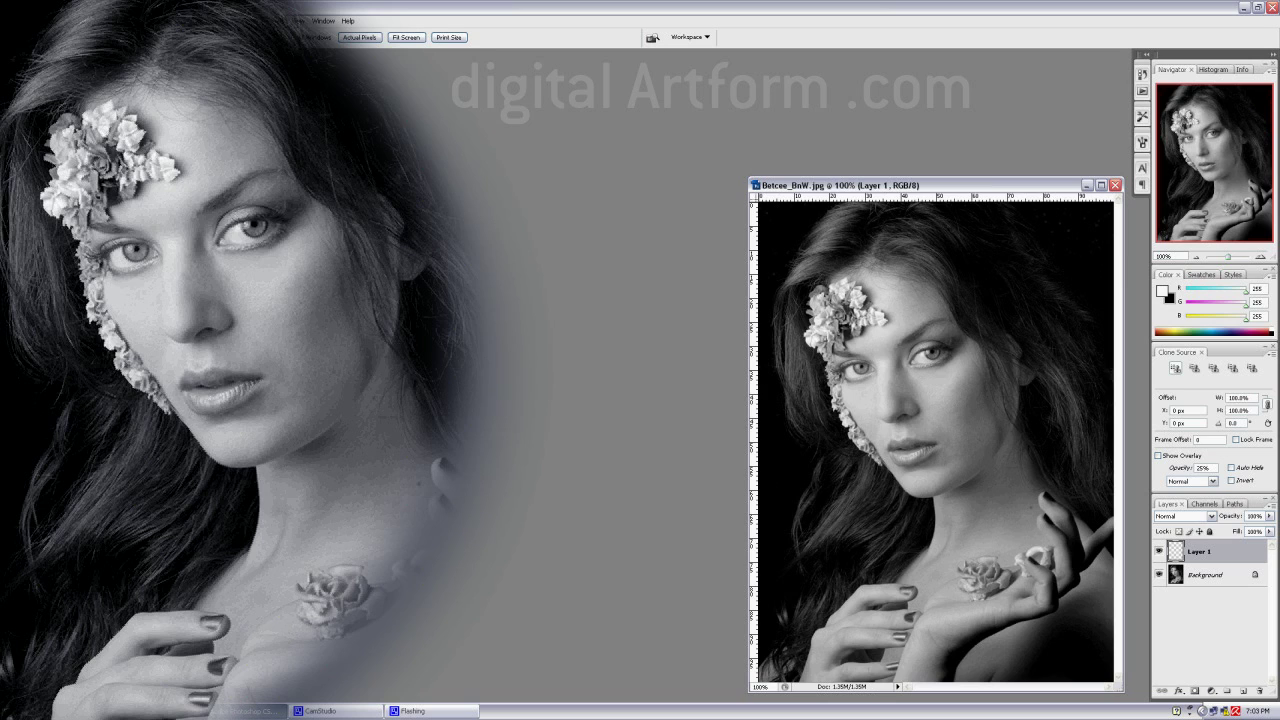
pyautogui.hotkey('shift', 'F5')
pyautogui.click(899, 351)
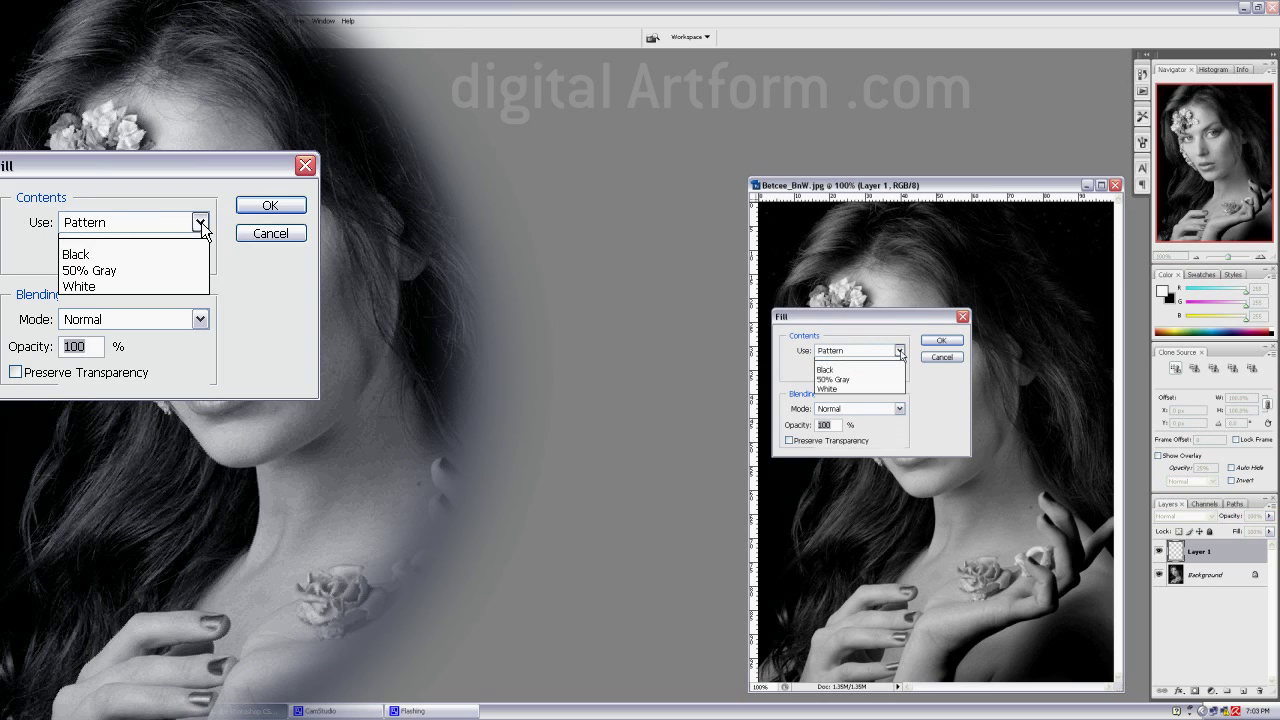
pyautogui.click(864, 440)
pyautogui.click(940, 340)
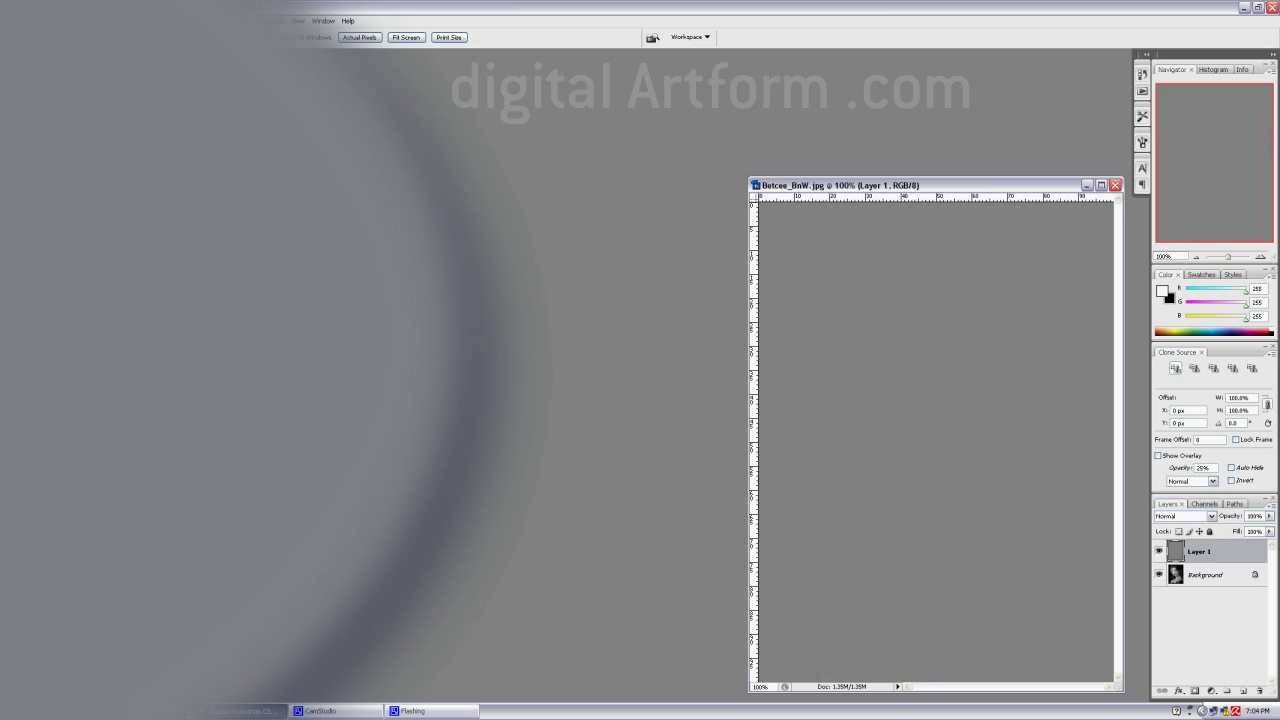
# Apply the Add Noise filter with Gaussian distribution and Monochromatic to the gray layer
pyautogui.hotkey('alt', 't')
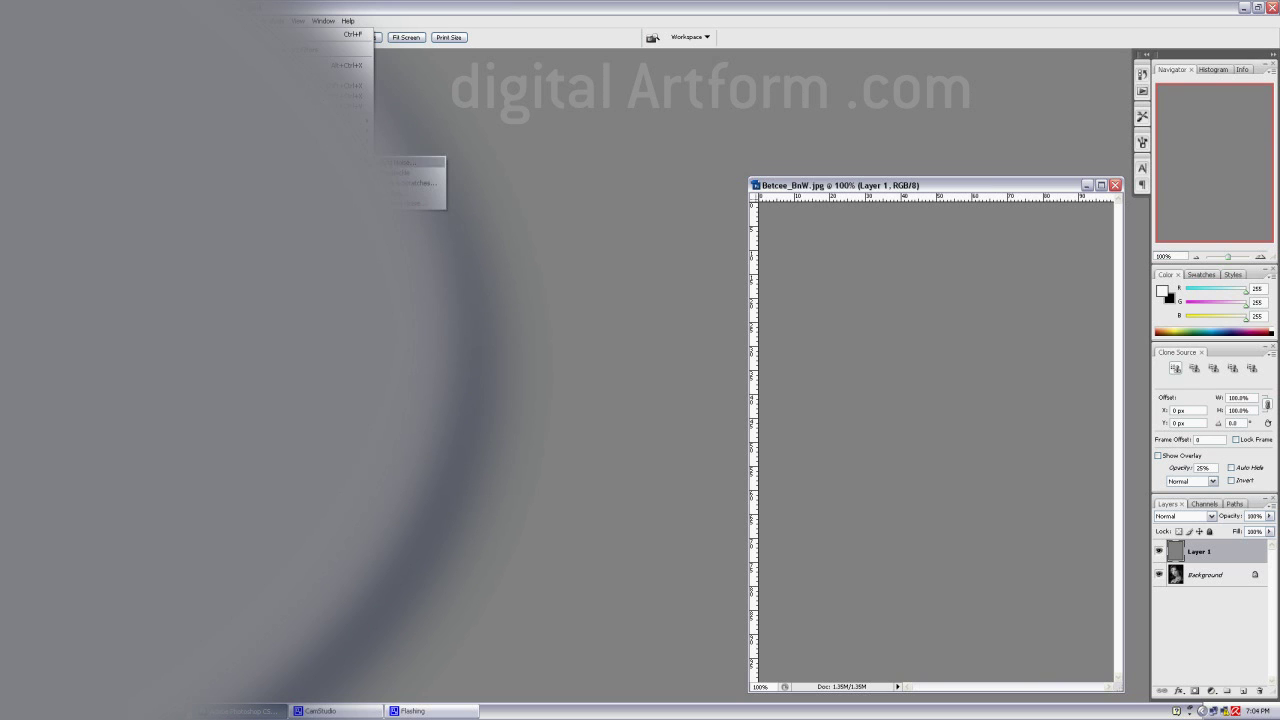
pyautogui.click(425, 162)
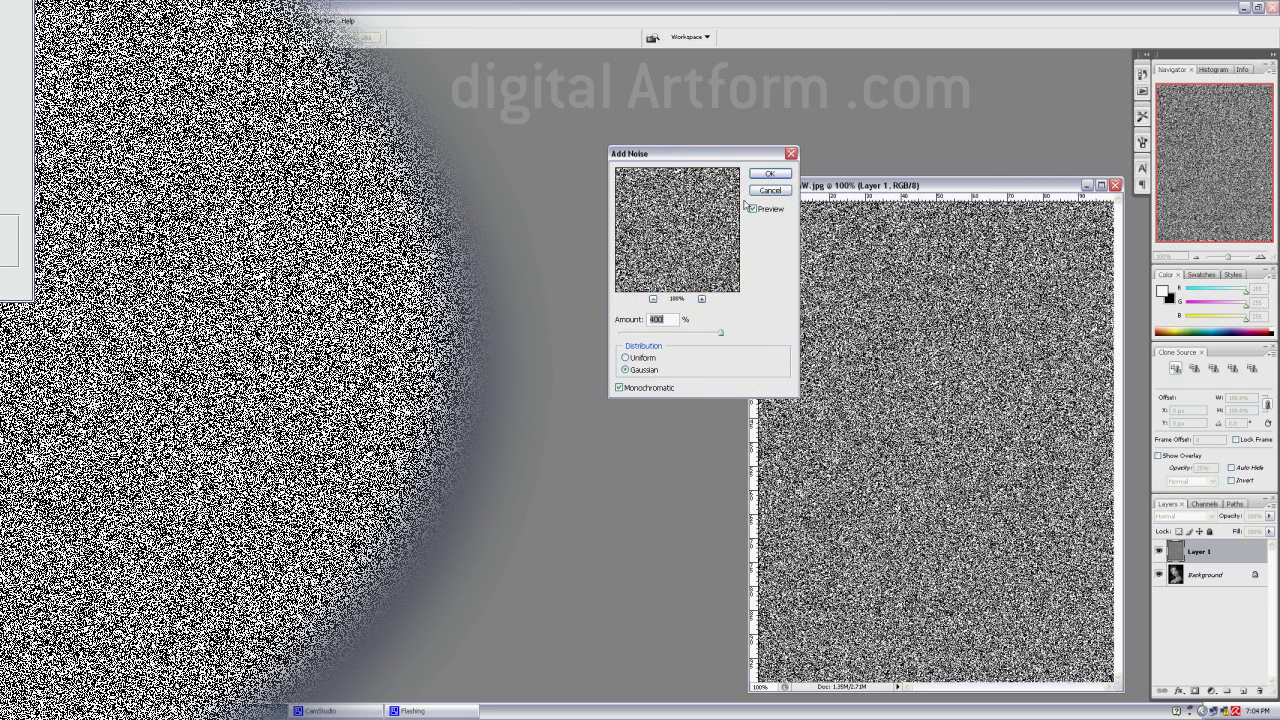
pyautogui.click(766, 175)
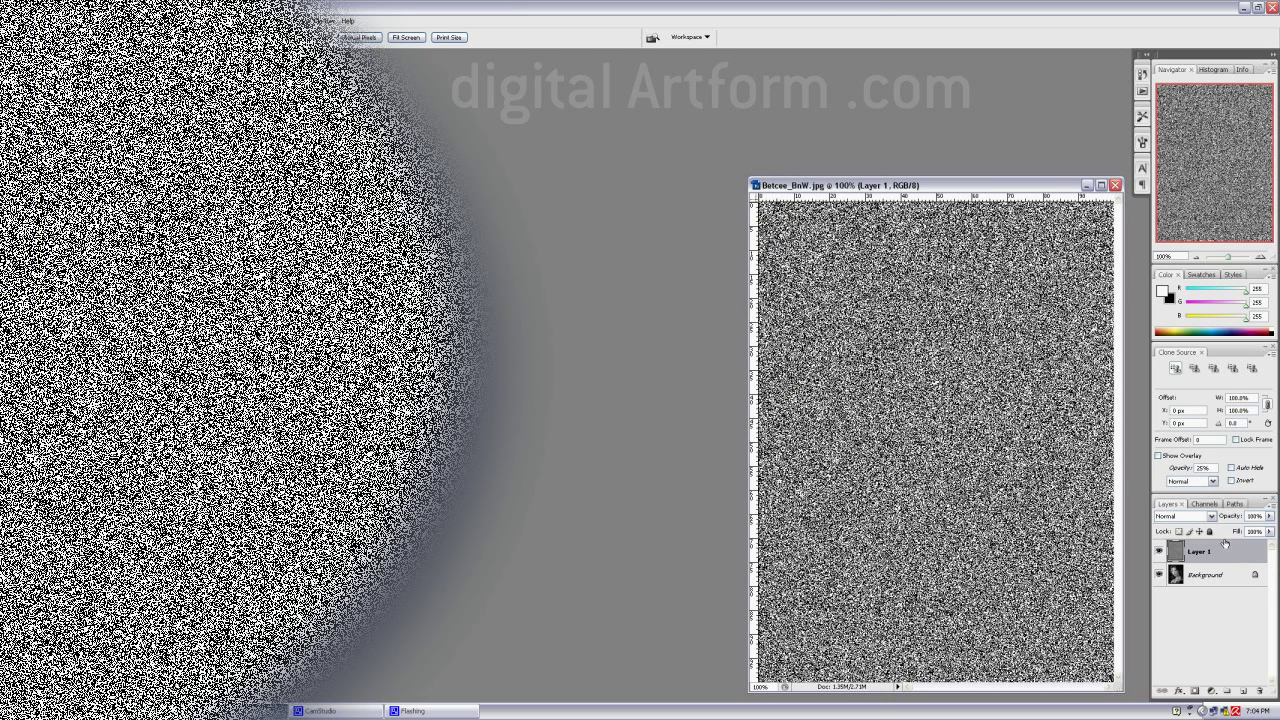
pyautogui.click(1210, 516)
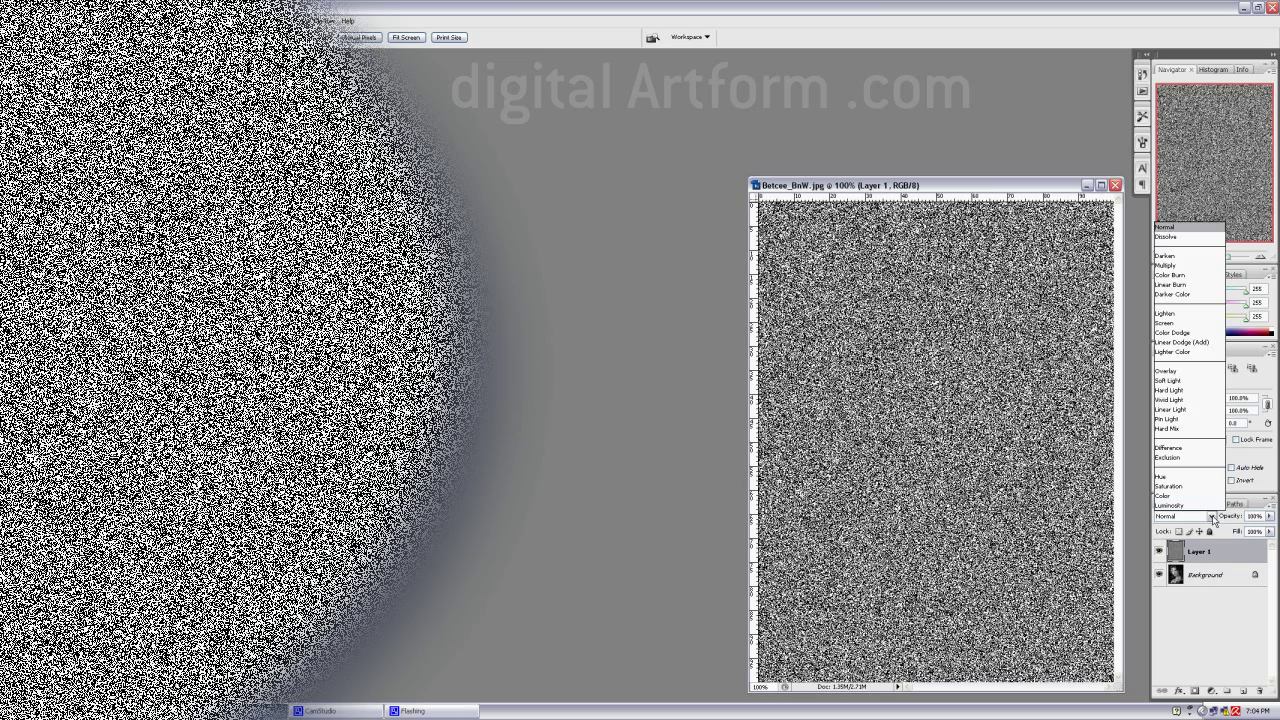
# Set Layer 1's blend mode to Hard Mix and apply a filter to reveal the stippled portrait
pyautogui.click(1168, 428)
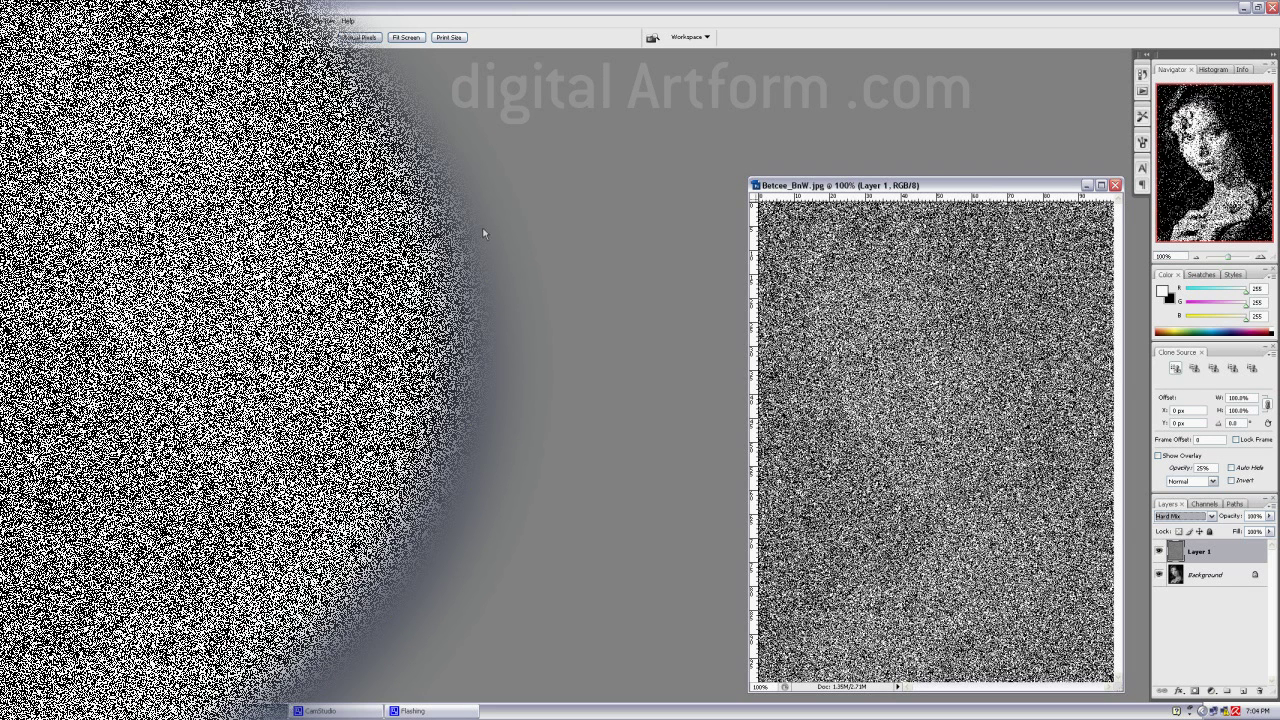
pyautogui.click(240, 20)
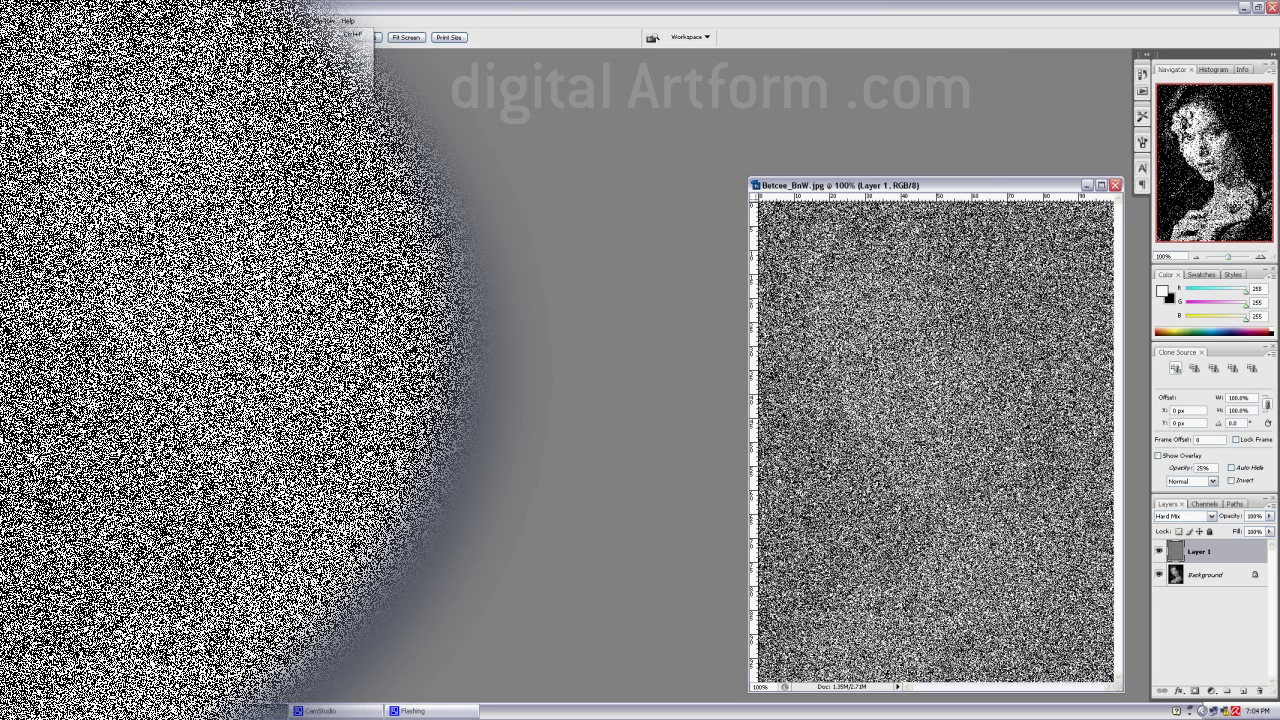
pyautogui.moveTo(330, 130)
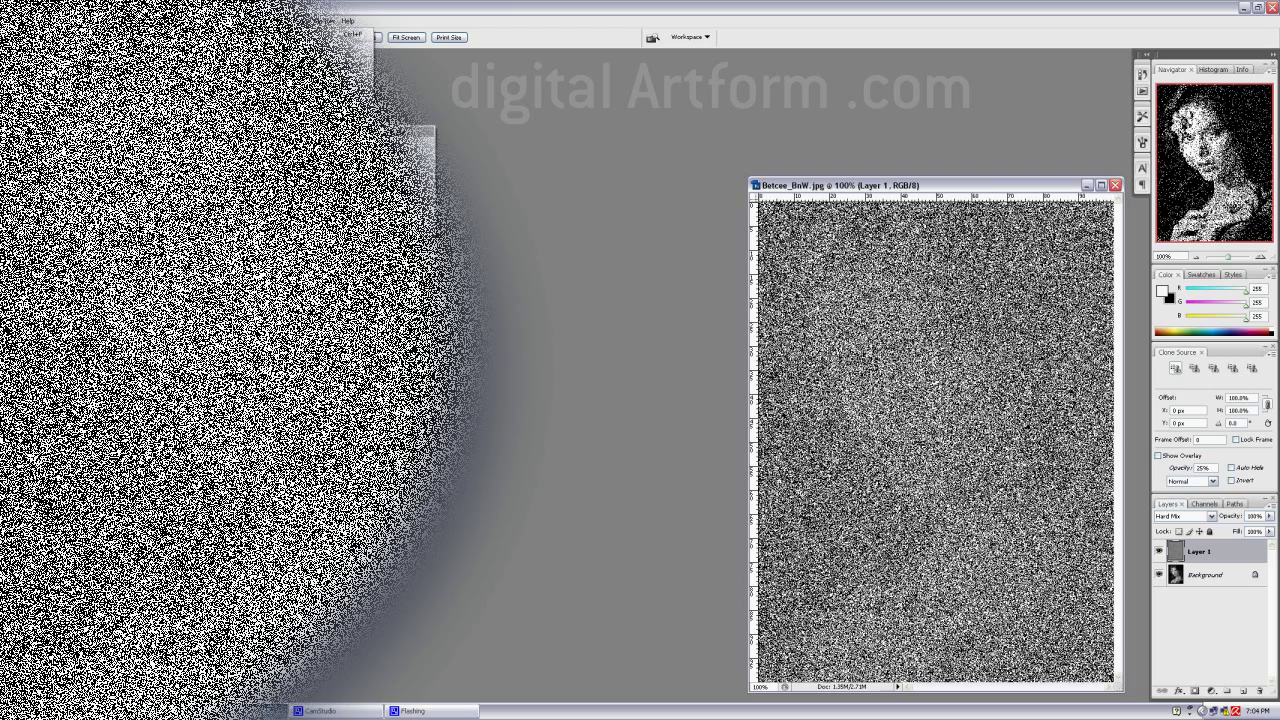
pyautogui.click(410, 138)
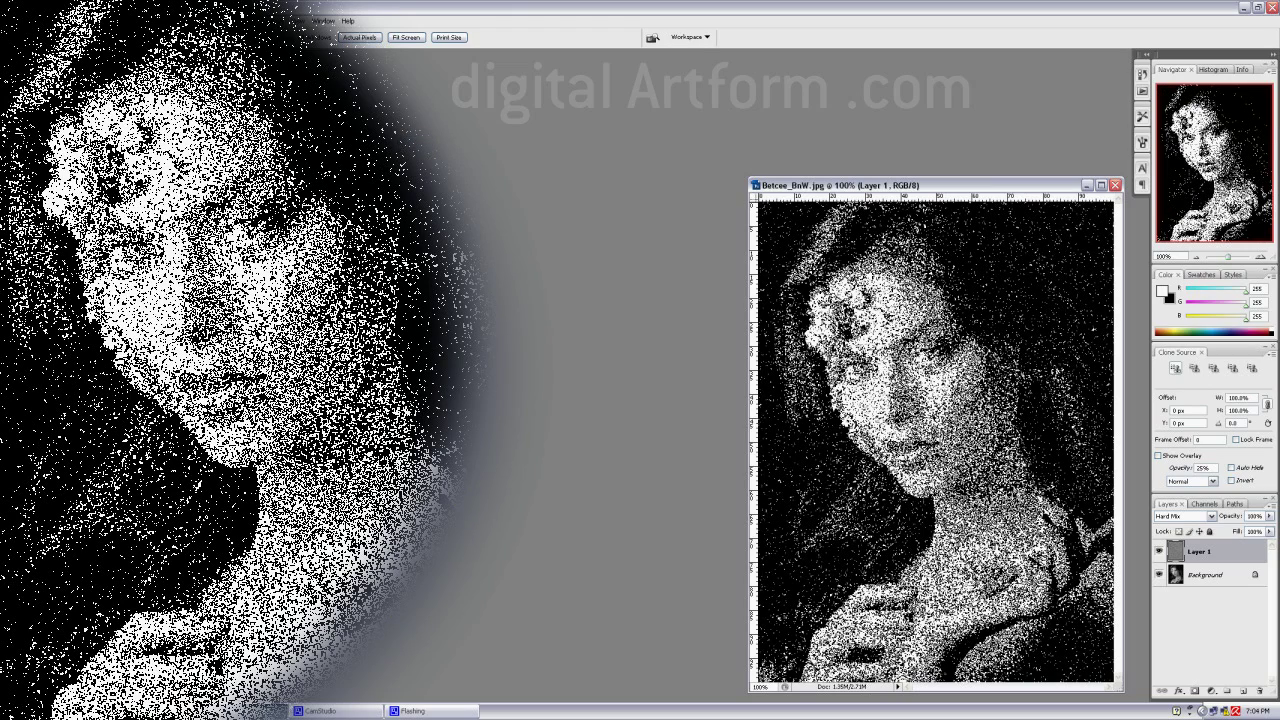
# Briefly hide and show the original photo, then reapply the last filter for higher contrast
pyautogui.click(1159, 576)
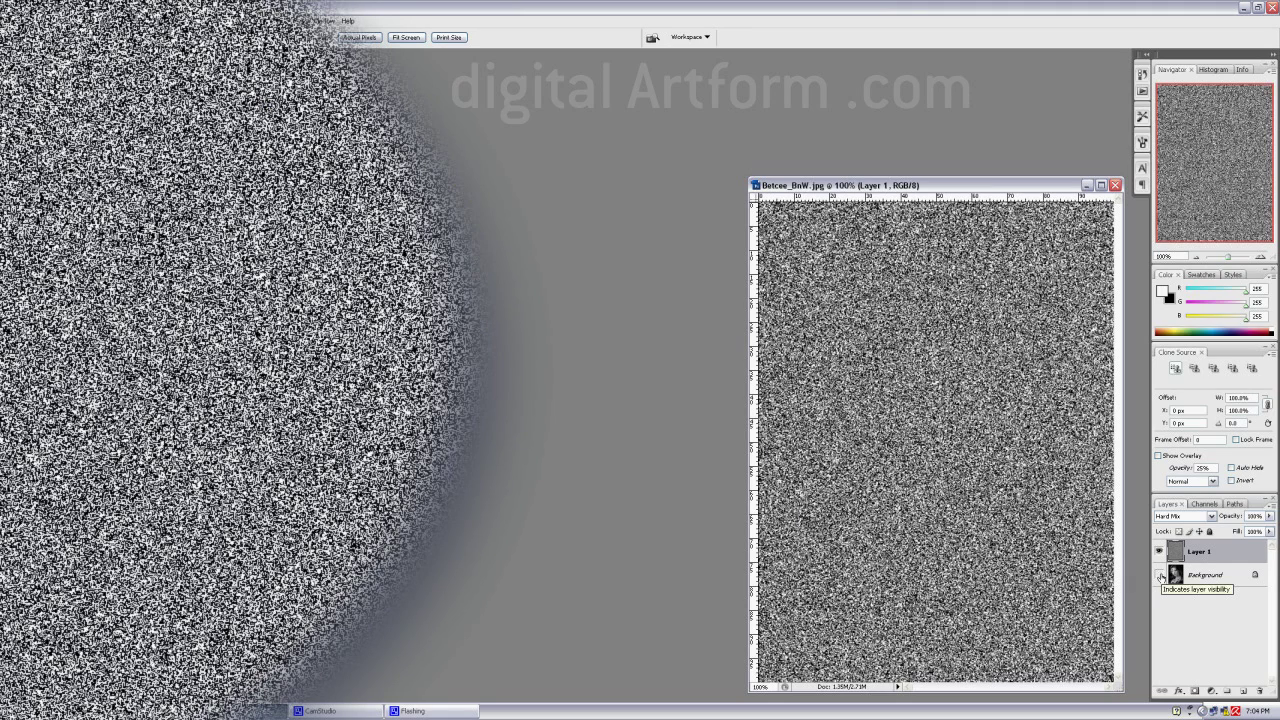
pyautogui.click(1159, 576)
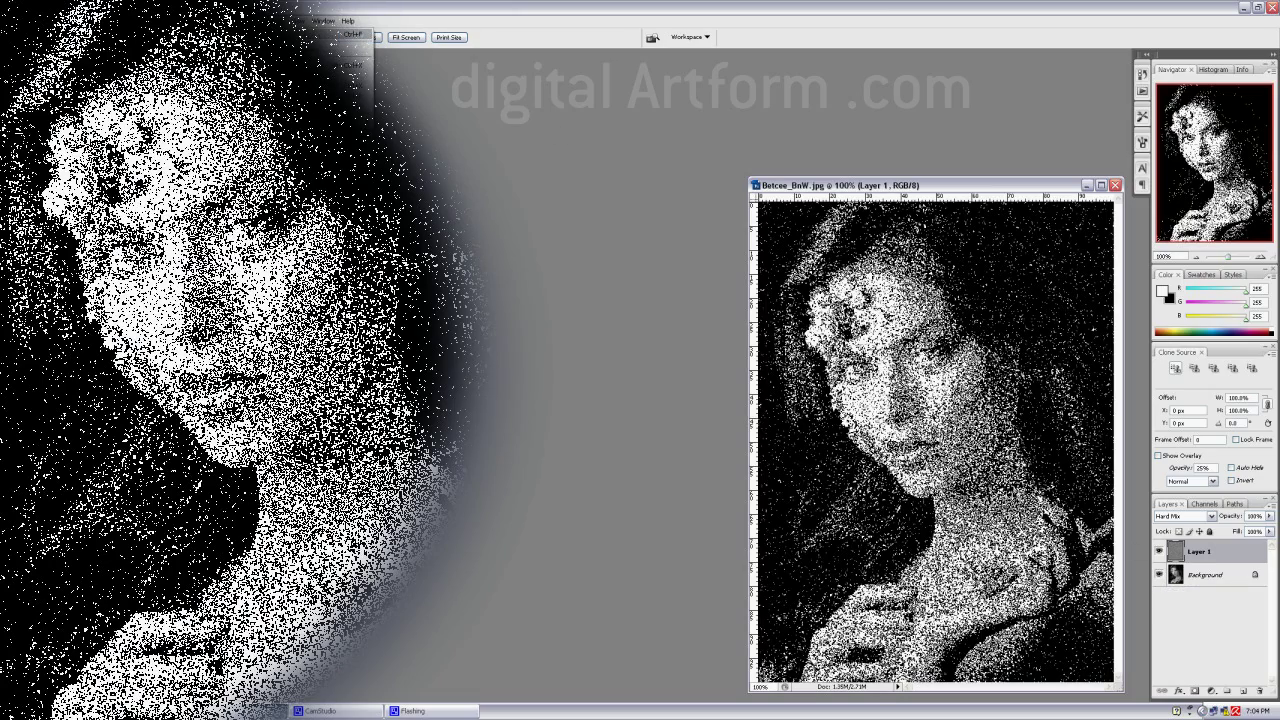
pyautogui.click(345, 34)
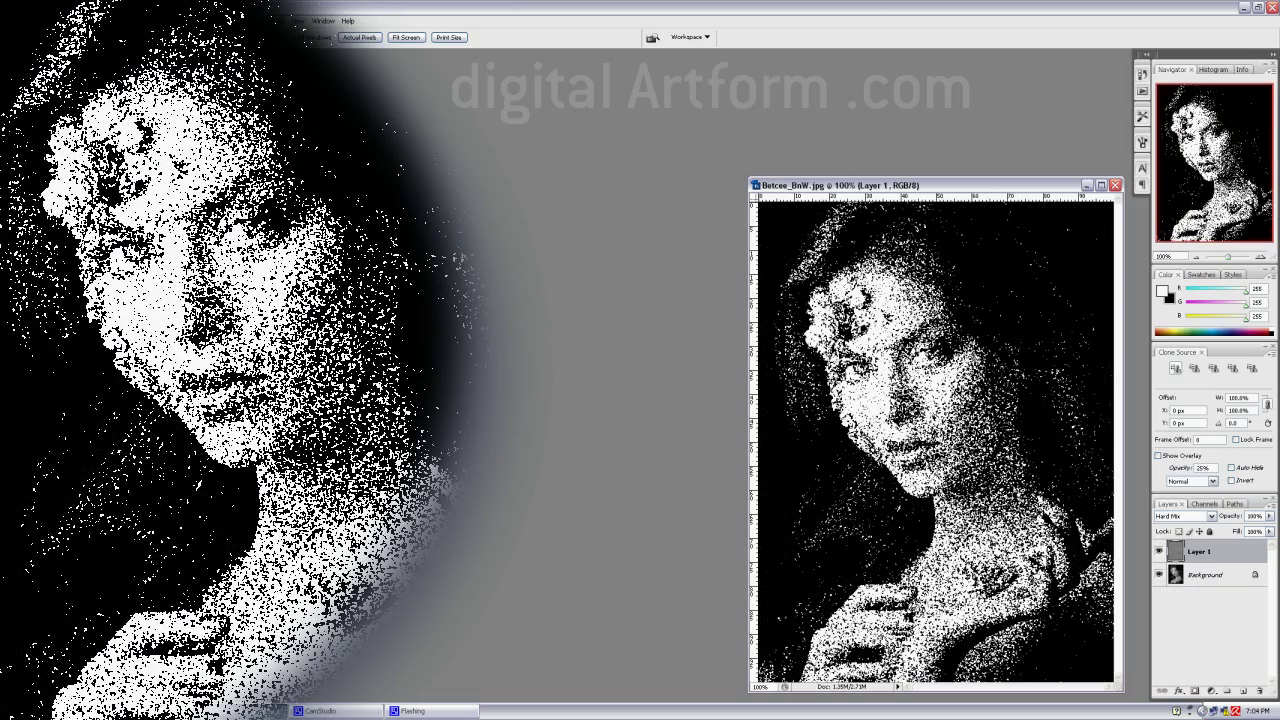
# Toggle the Hard Mix layer and the original photo to compare results, leaving both visible
pyautogui.click(1160, 552)
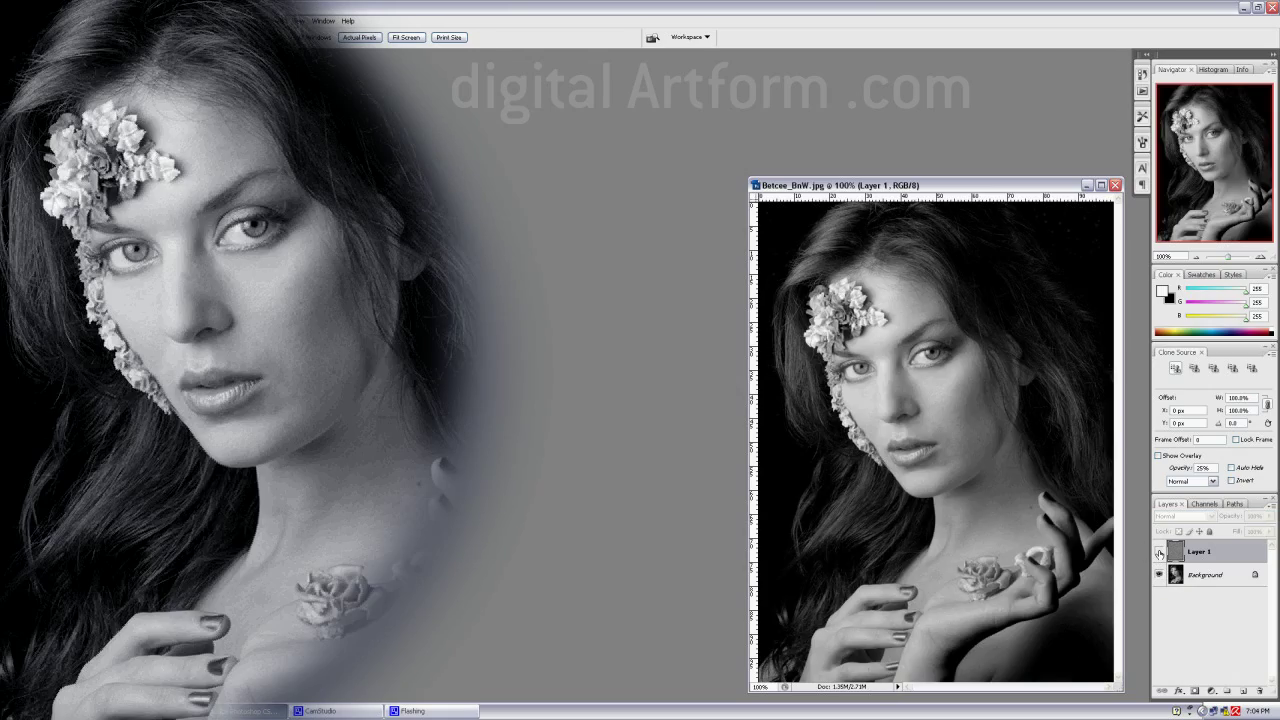
pyautogui.click(1160, 552)
pyautogui.click(1160, 552)
pyautogui.click(1160, 552)
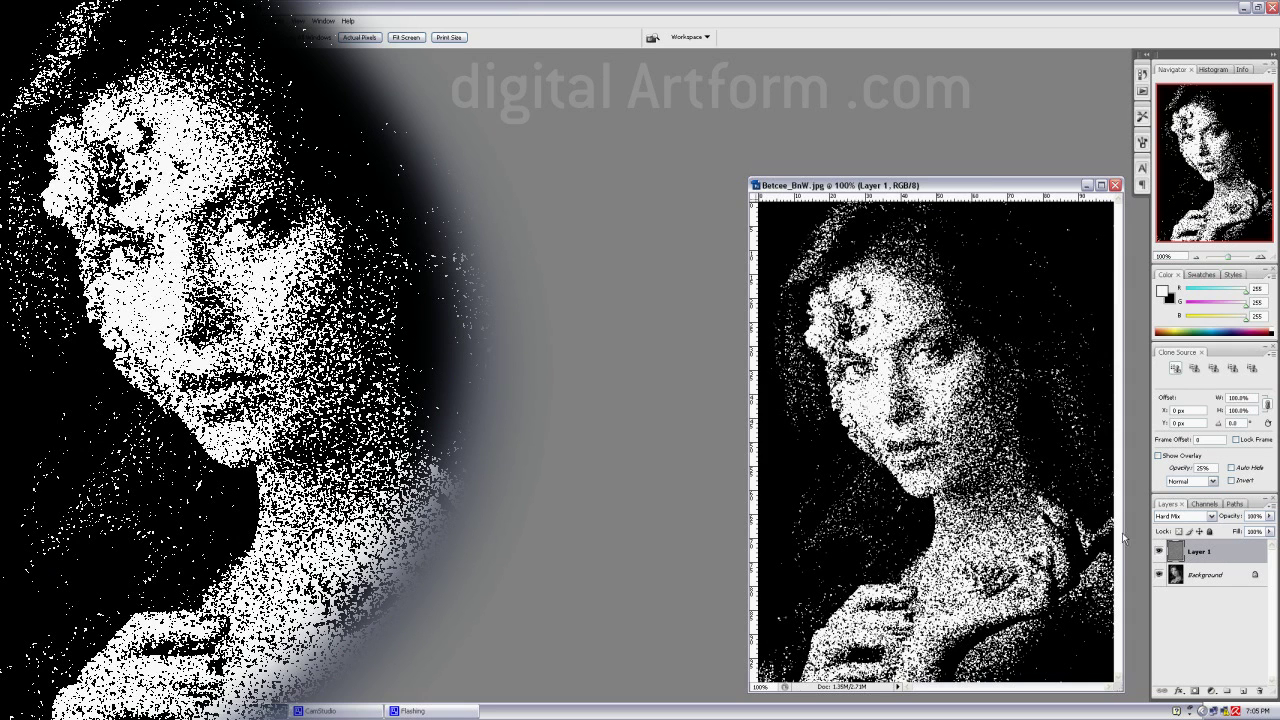
pyautogui.click(1158, 574)
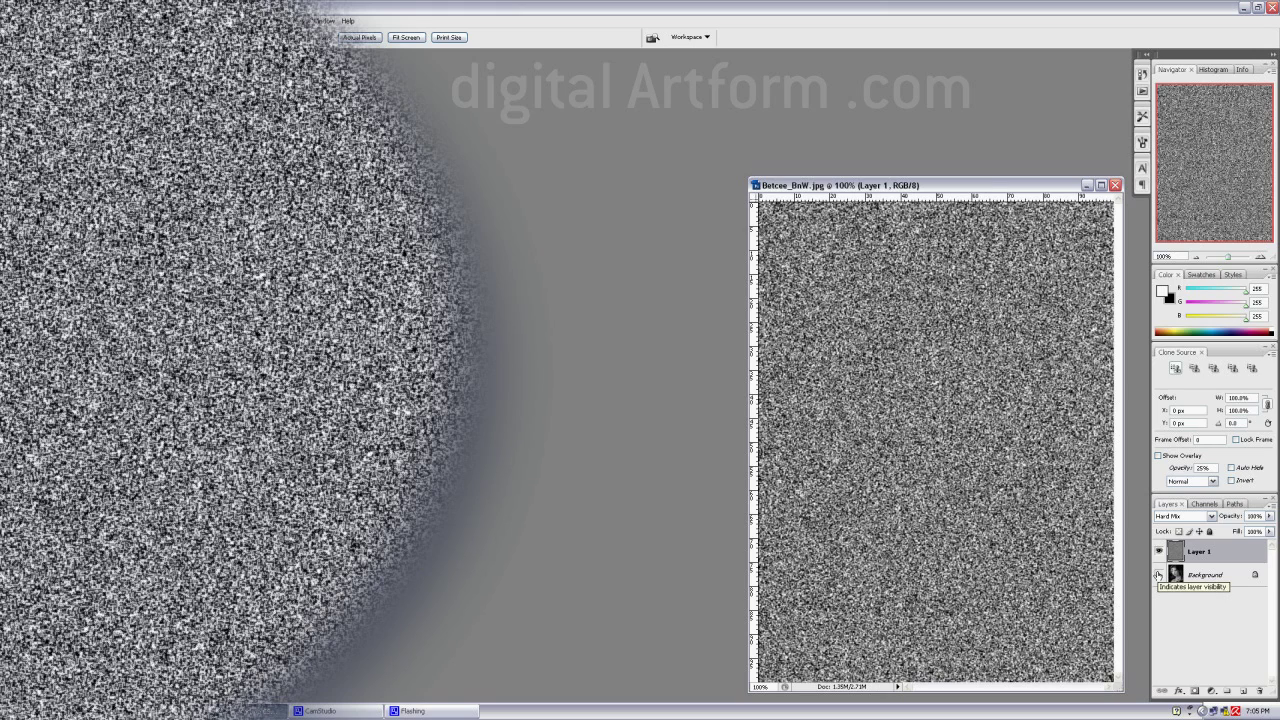
pyautogui.click(1158, 574)
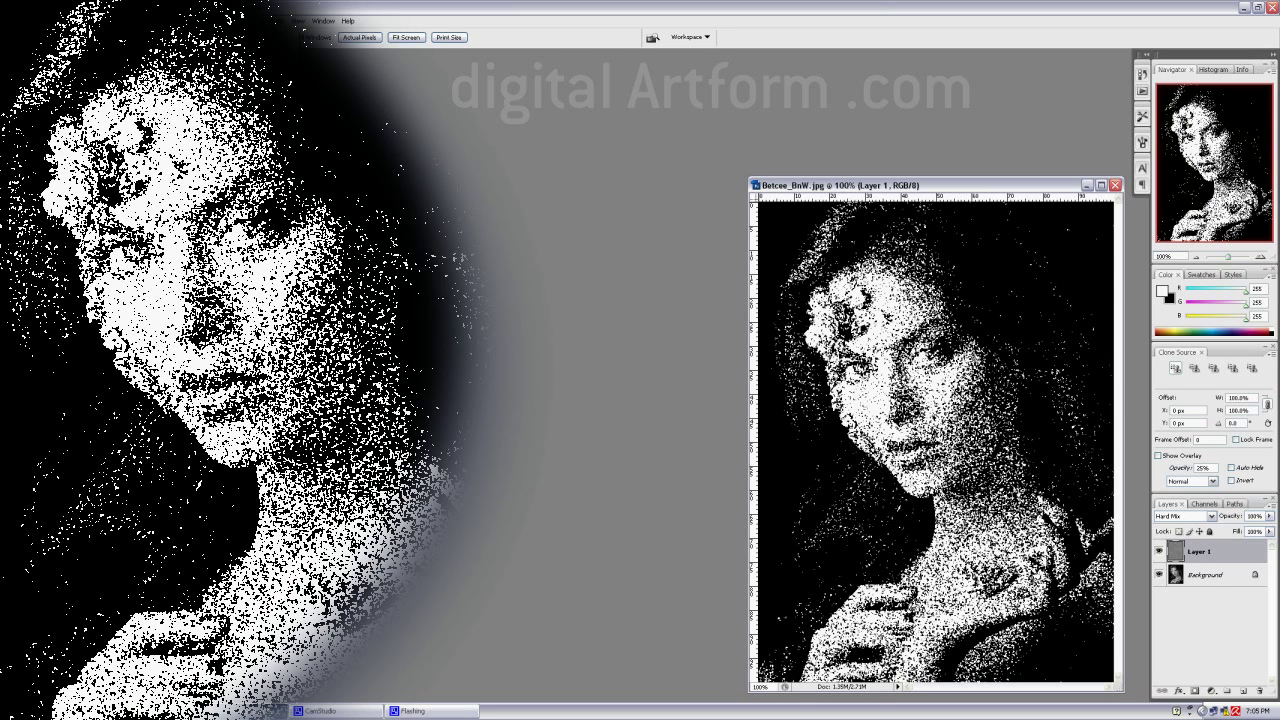
# Fill the top layer with the checkerboard pattern and preview a Gaussian Blur on it
pyautogui.hotkey('shift', 'F5')
pyautogui.click(899, 350)
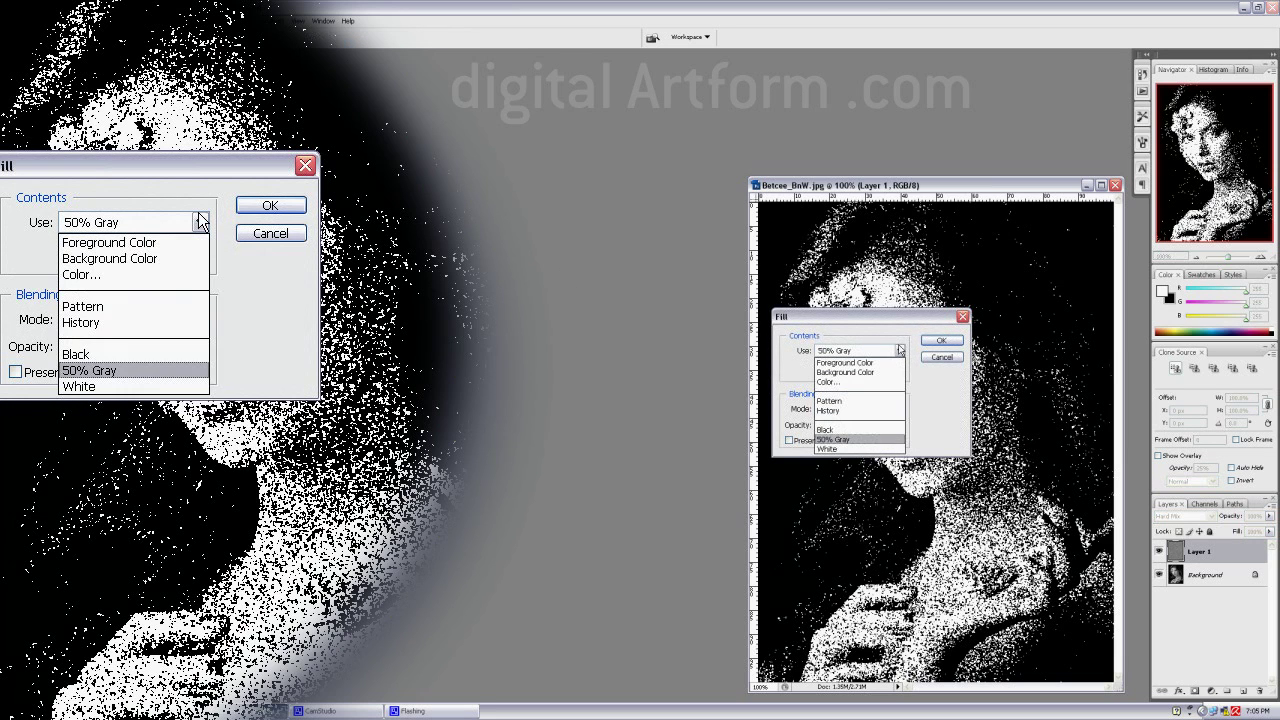
pyautogui.click(876, 400)
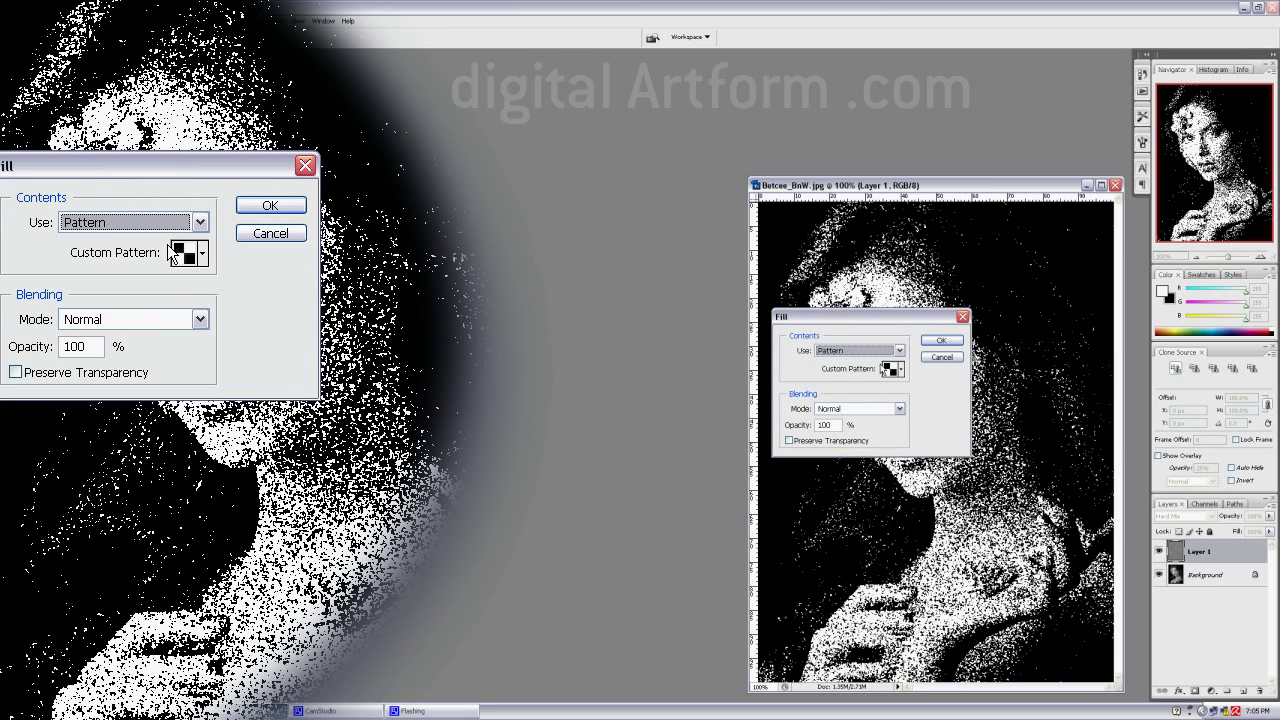
pyautogui.click(938, 342)
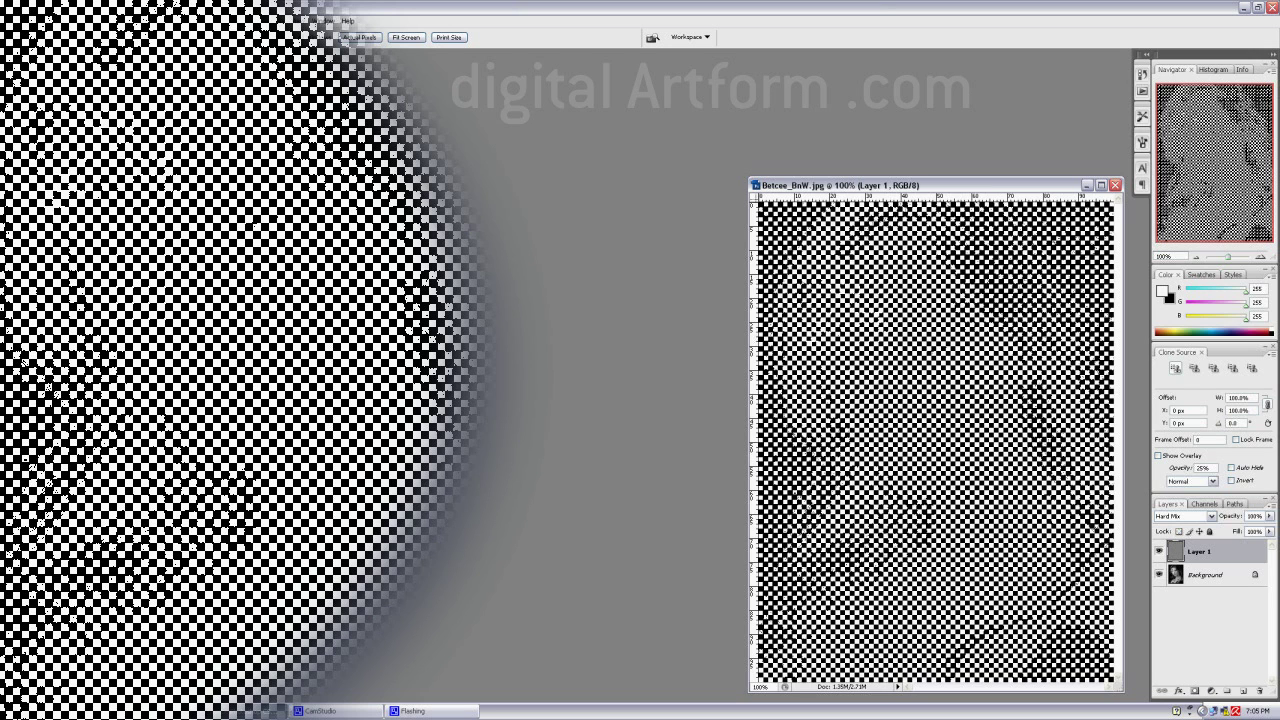
pyautogui.hotkey('alt', 't')
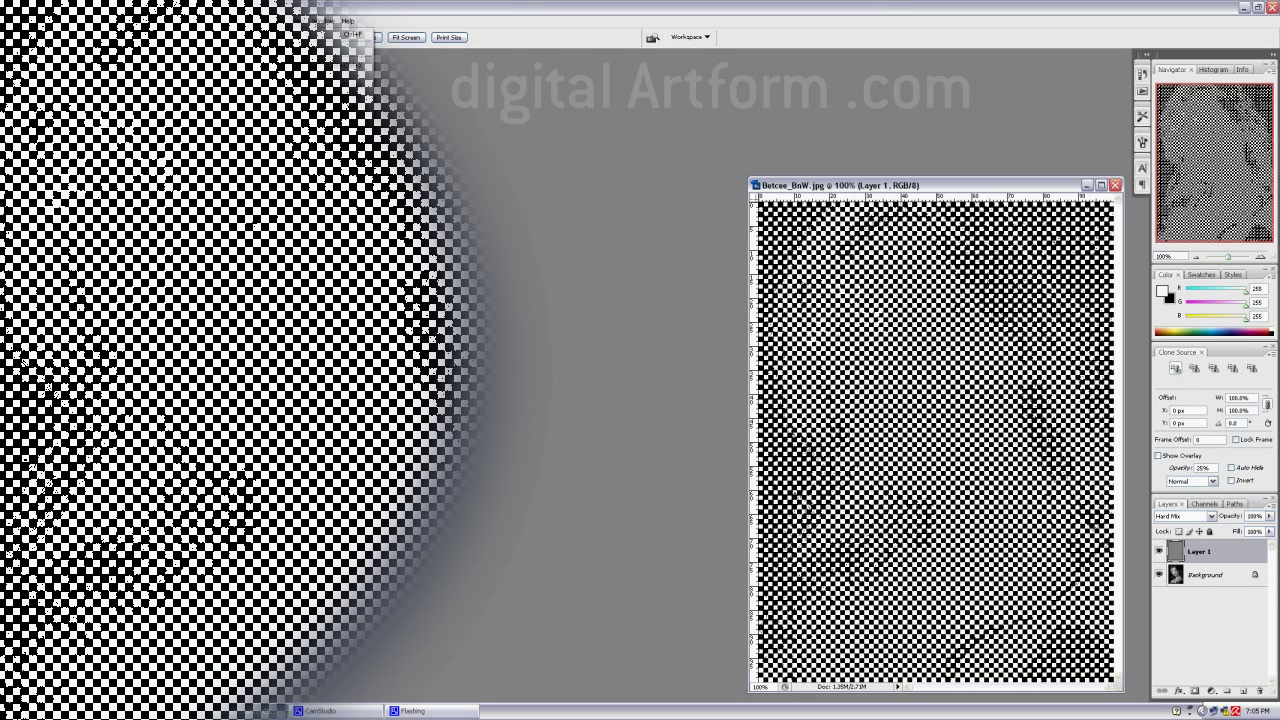
pyautogui.press('Return')
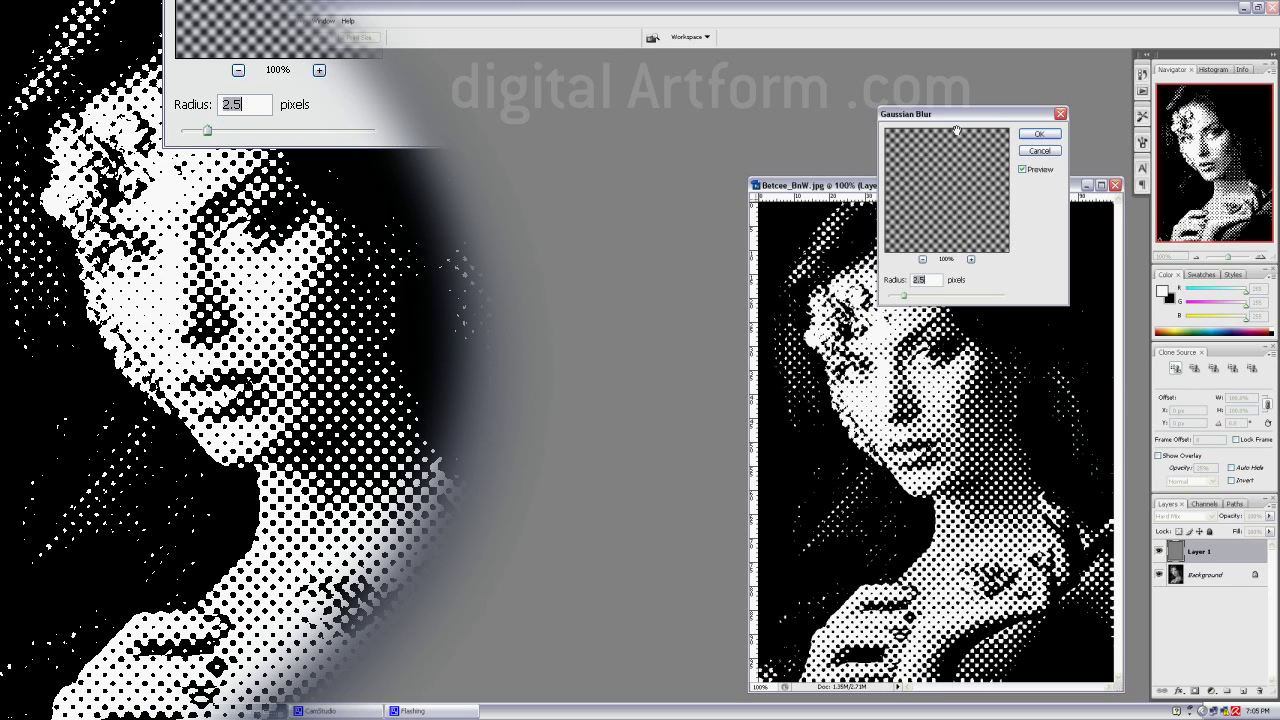
# Apply a Gaussian Blur with about 3.7-pixel radius to Layer 1's checkerboard pattern
pyautogui.moveTo(958, 114); pyautogui.dragTo(921, 360)
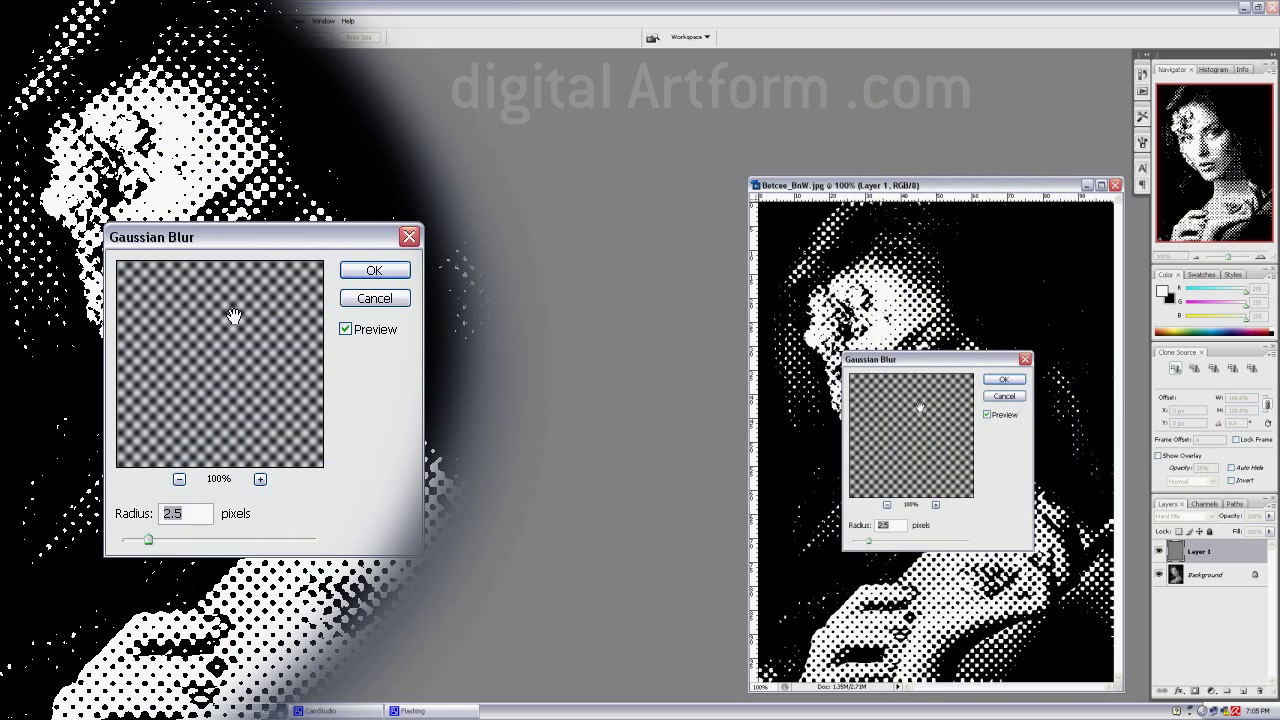
pyautogui.moveTo(948, 366); pyautogui.dragTo(632, 338)
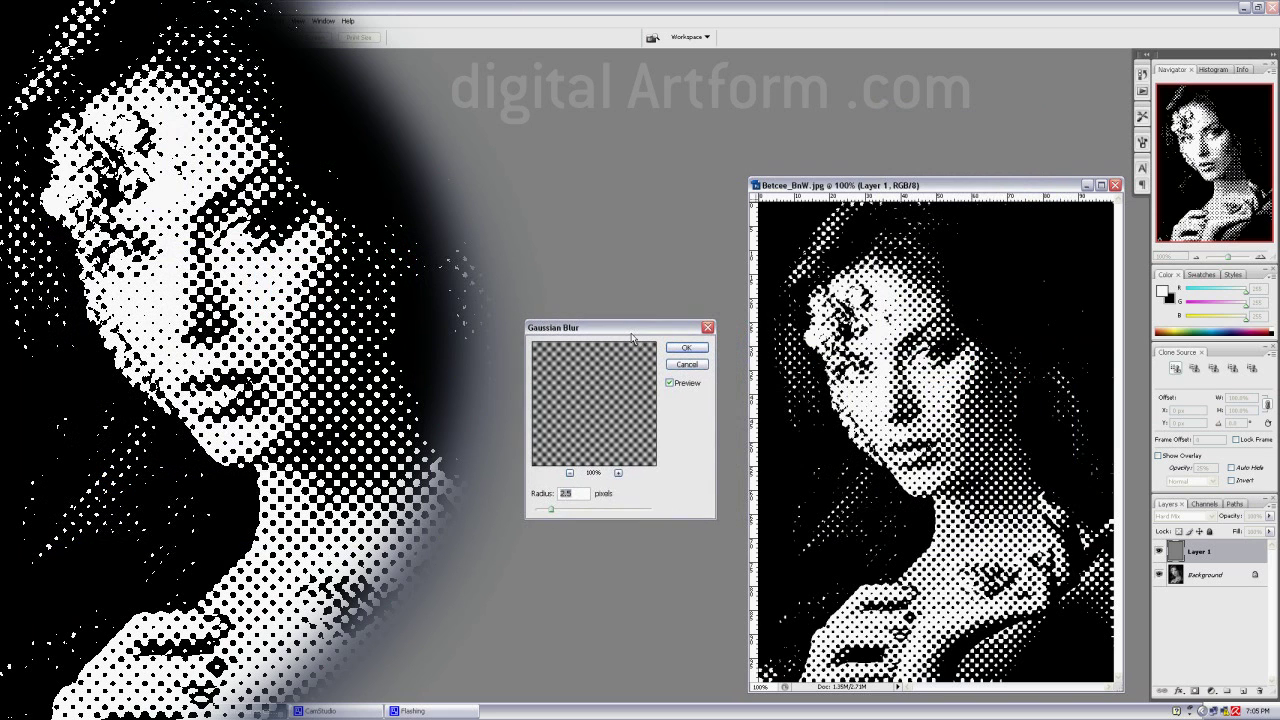
pyautogui.moveTo(553, 514); pyautogui.dragTo(546, 513)
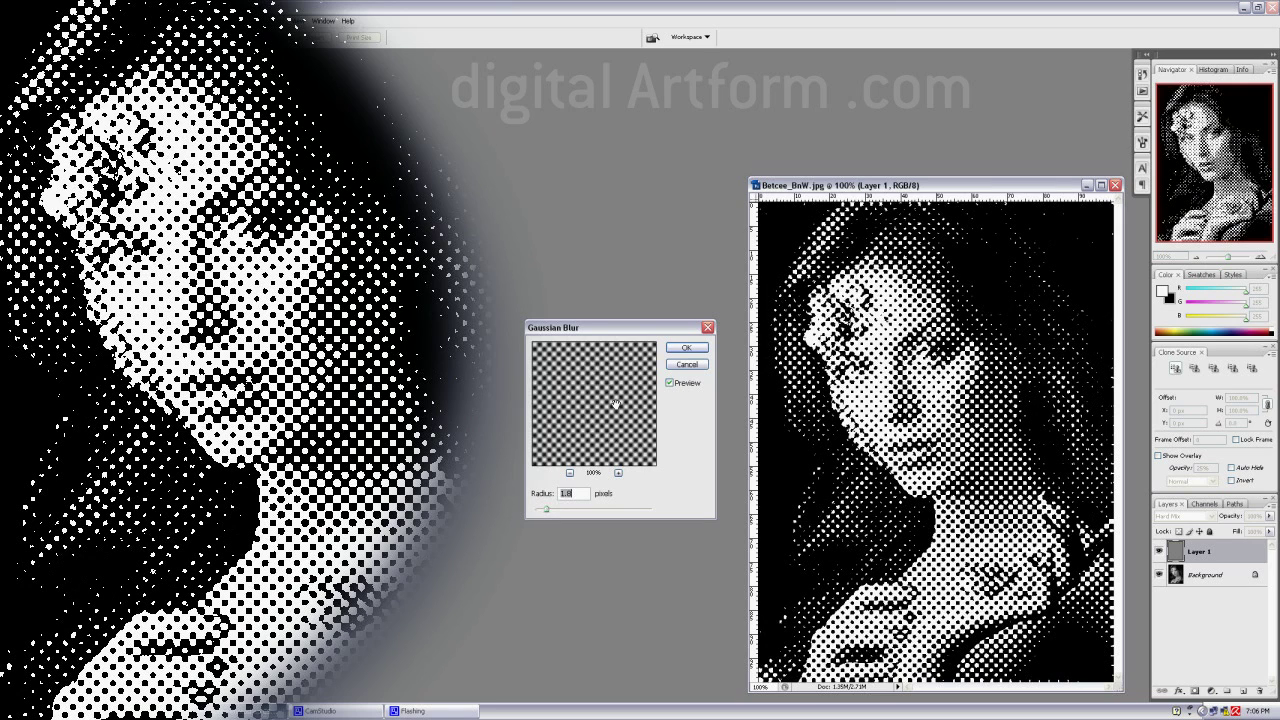
pyautogui.click(676, 348)
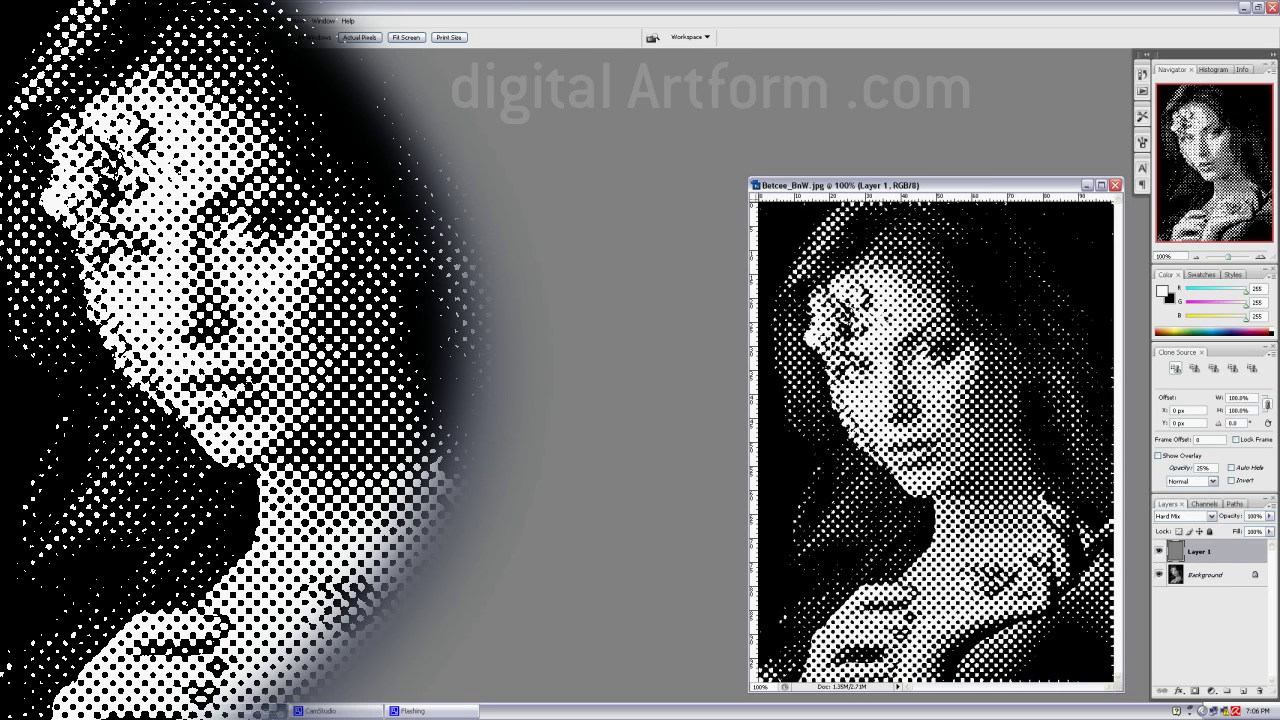
# Refill Layer 1 with 50% Gray, then hide it to show the original photo
pyautogui.hotkey('shift', 'F5')
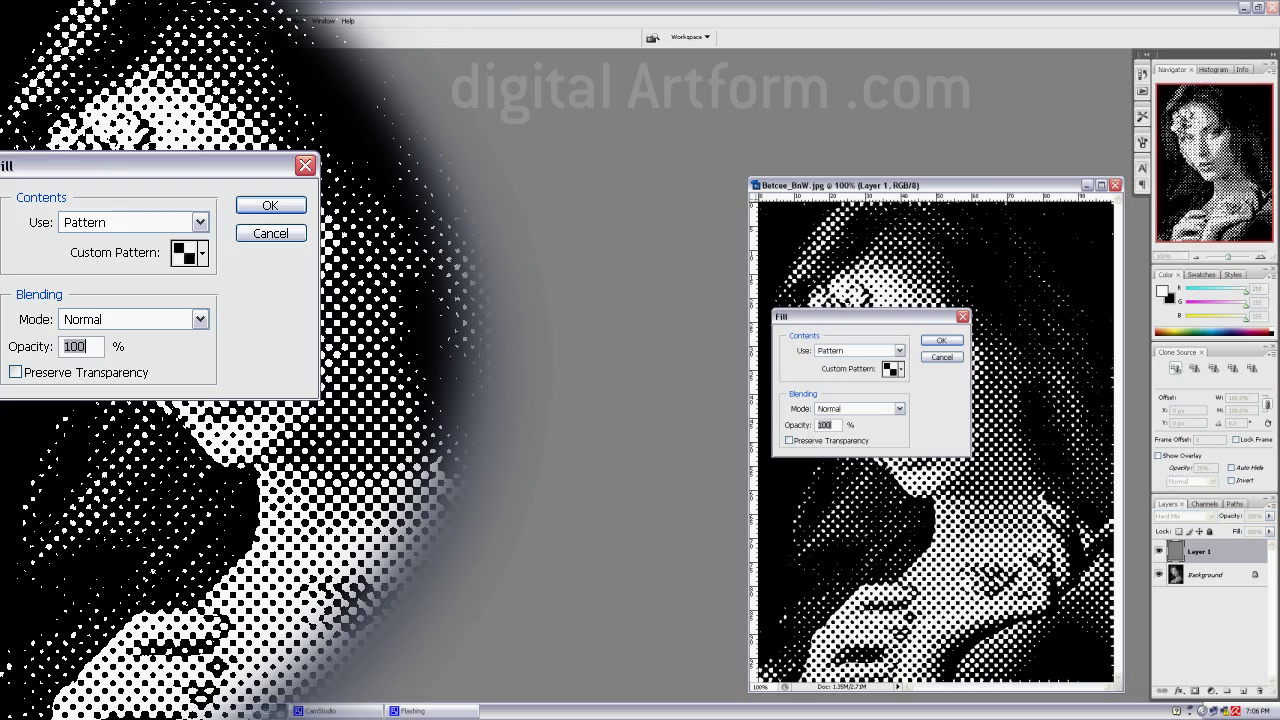
pyautogui.click(201, 222)
pyautogui.click(125, 367)
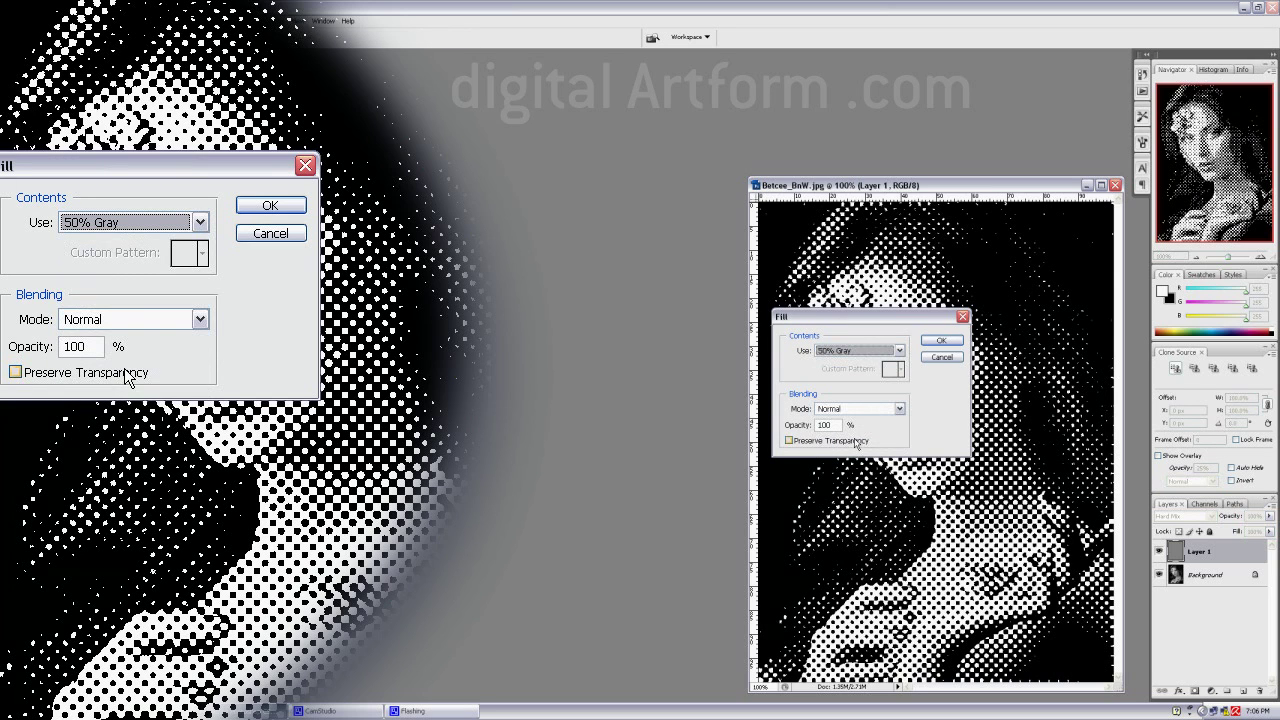
pyautogui.click(941, 341)
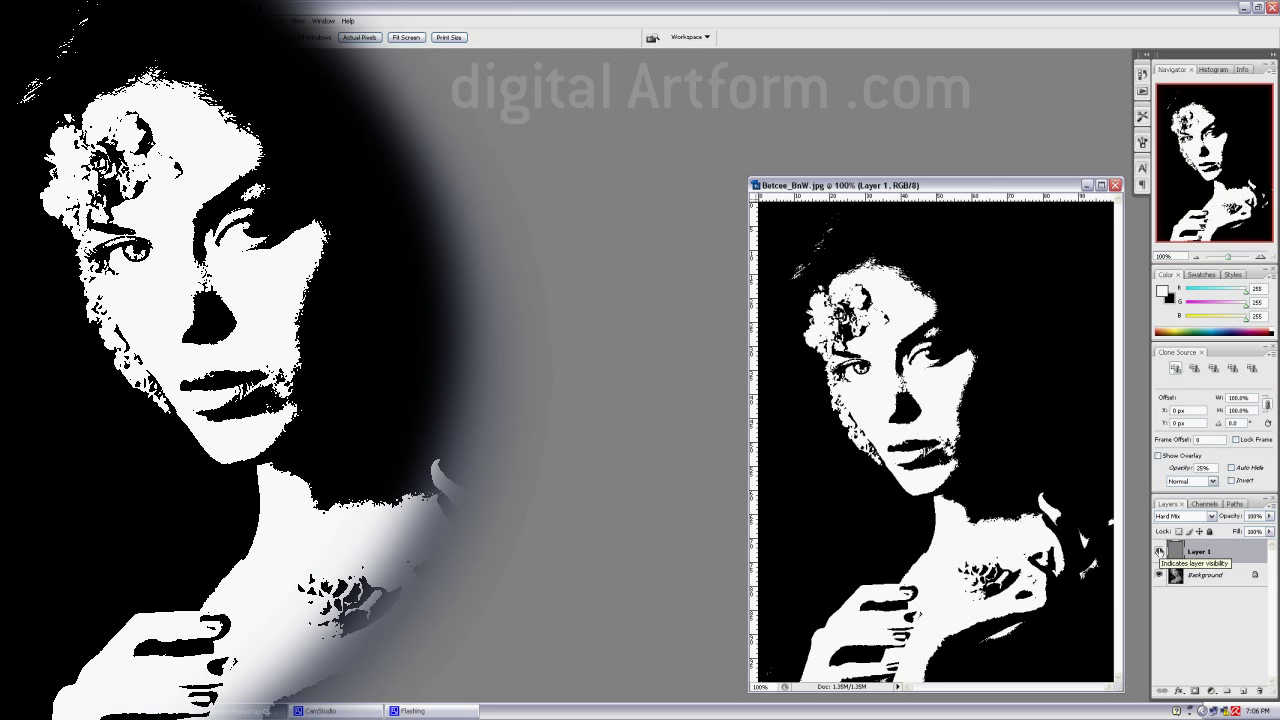
pyautogui.click(1159, 552)
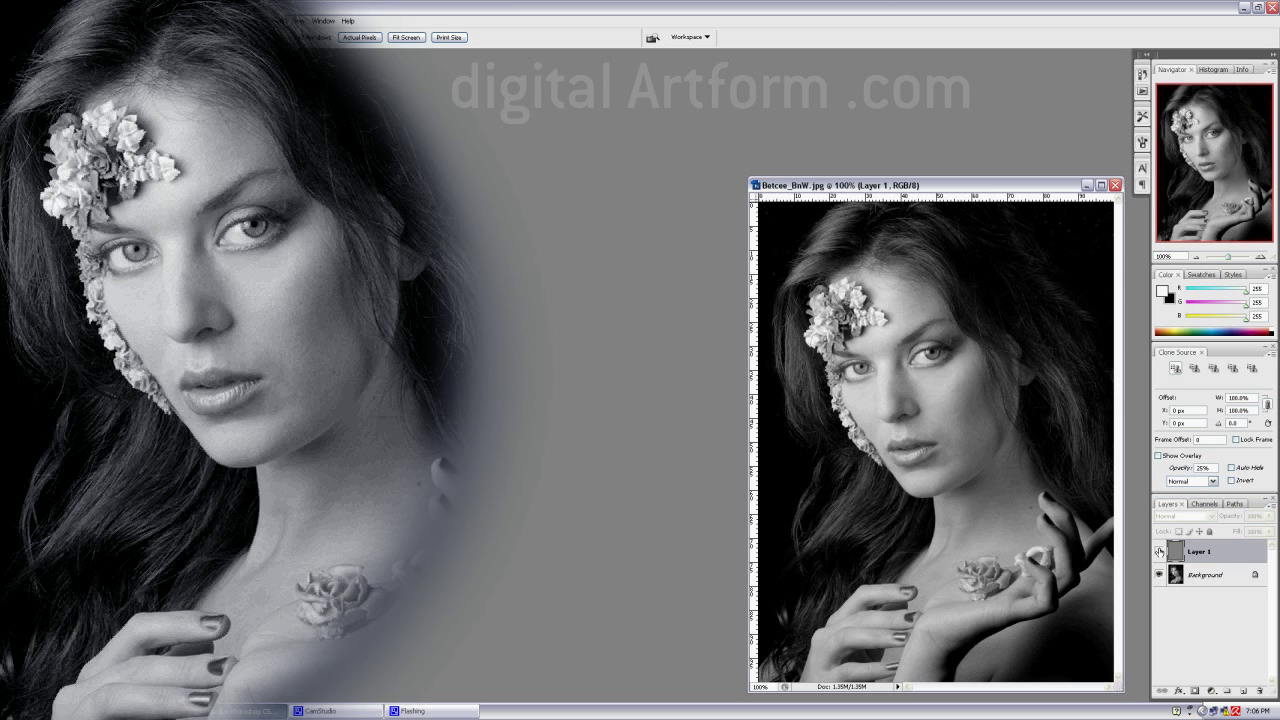
# Add a Threshold adjustment layer at level 128 above the Background
pyautogui.click(1222, 580)
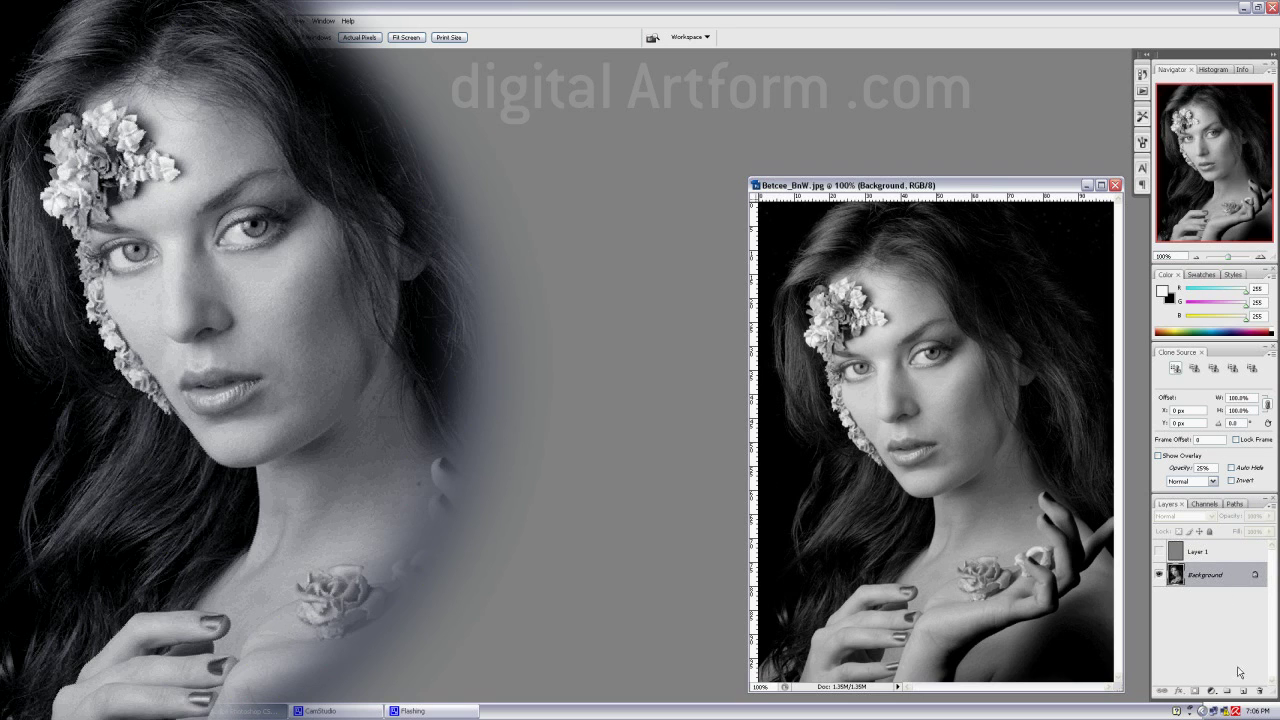
pyautogui.click(1213, 691)
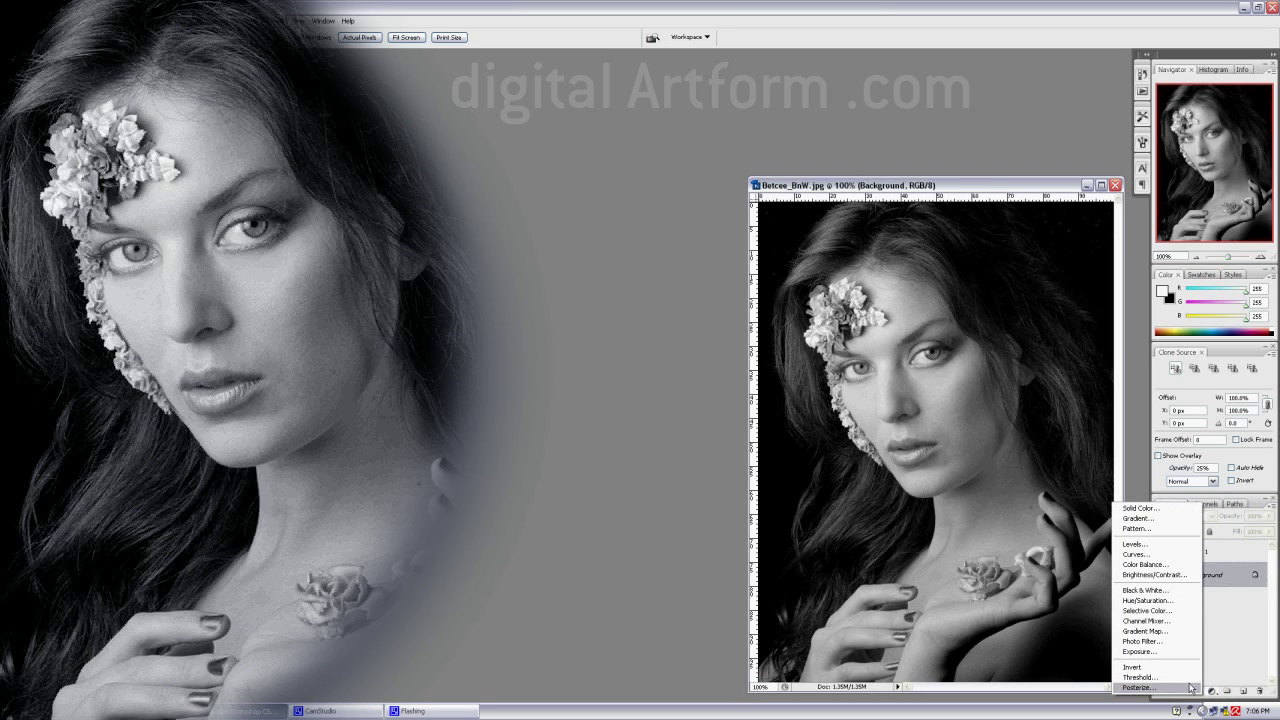
pyautogui.click(1140, 677)
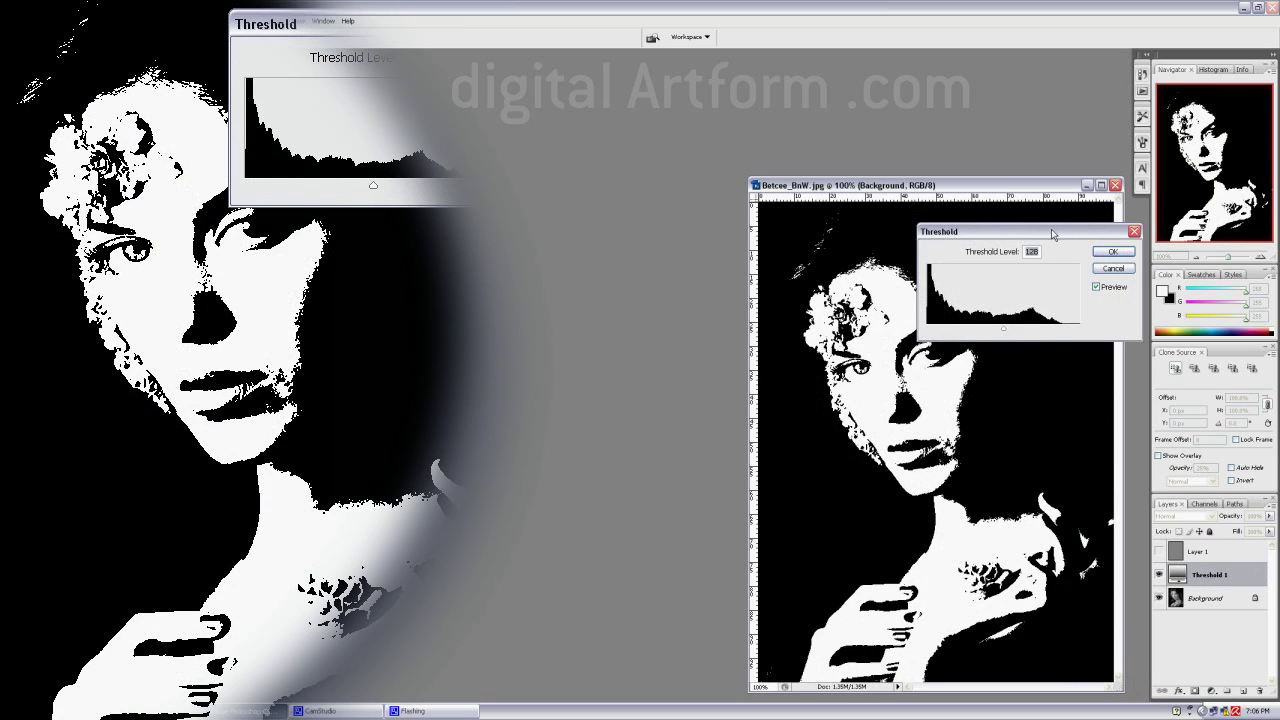
pyautogui.moveTo(1055, 232); pyautogui.dragTo(957, 358)
pyautogui.click(1018, 379)
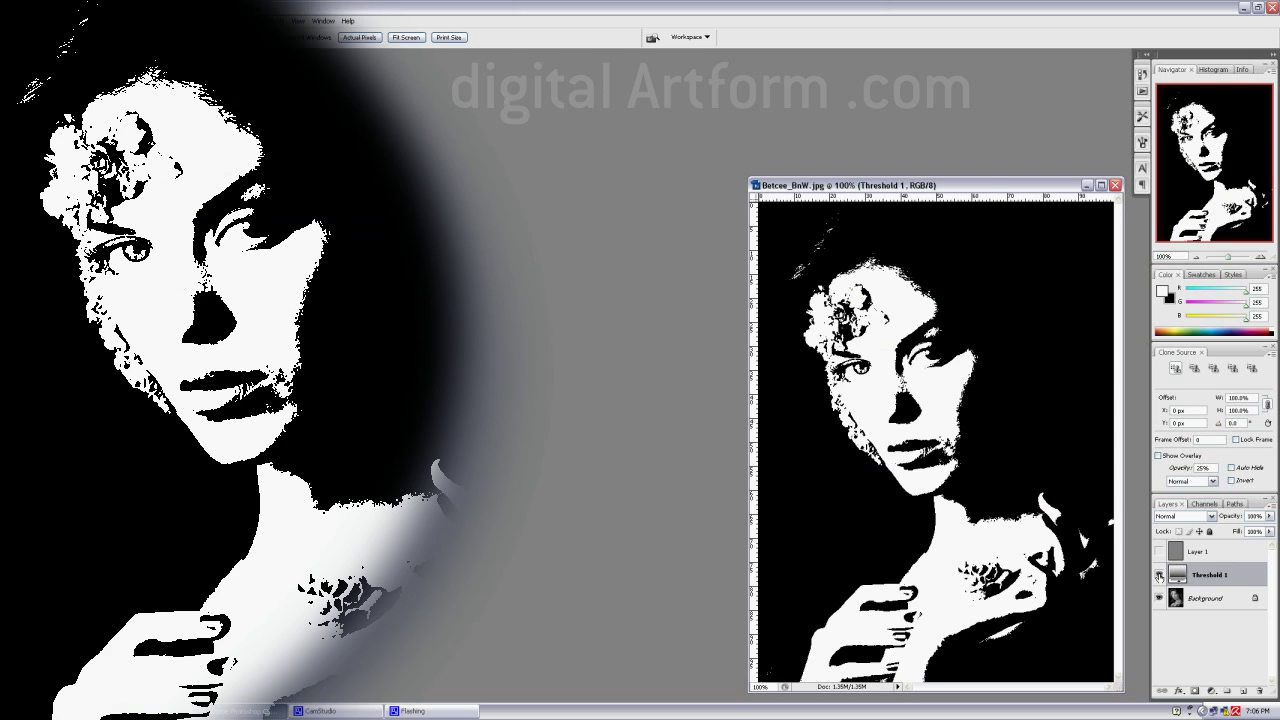
# Compare Threshold 1 against Layer 1, ending with Threshold 1 hidden and Layer 1 visible and active
pyautogui.click(1159, 574)
pyautogui.click(1159, 551)
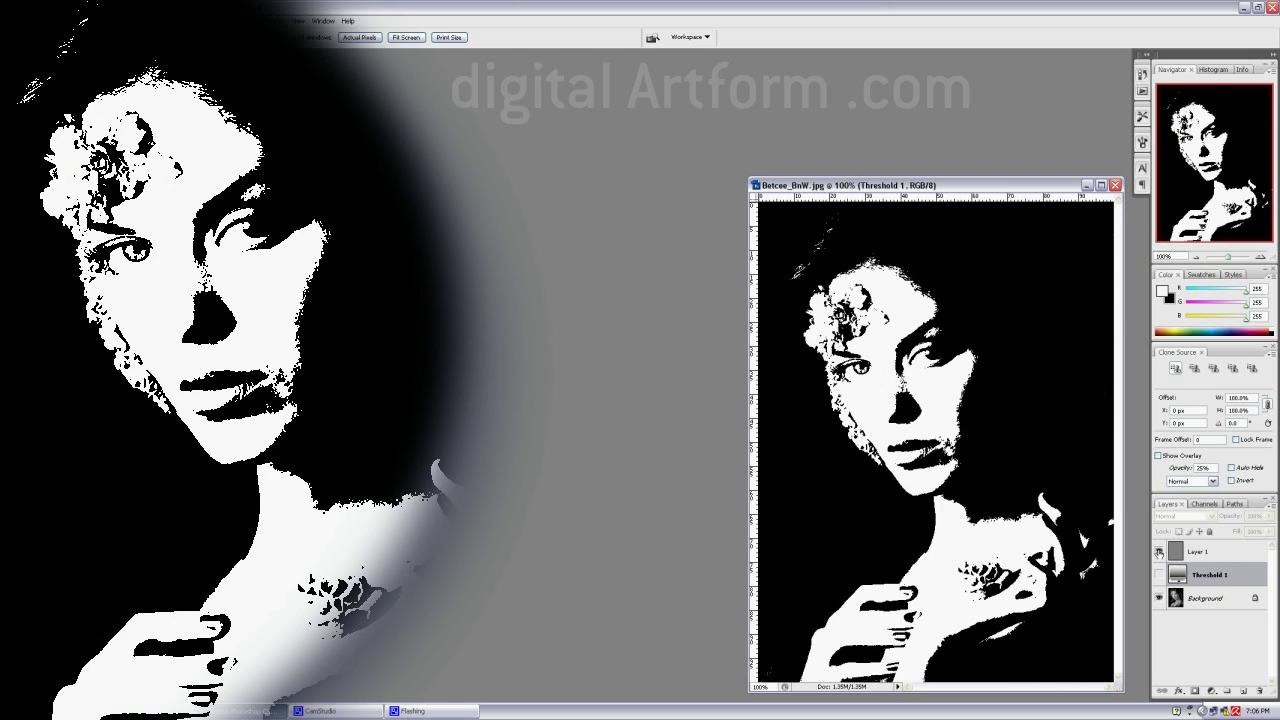
pyautogui.click(1159, 574)
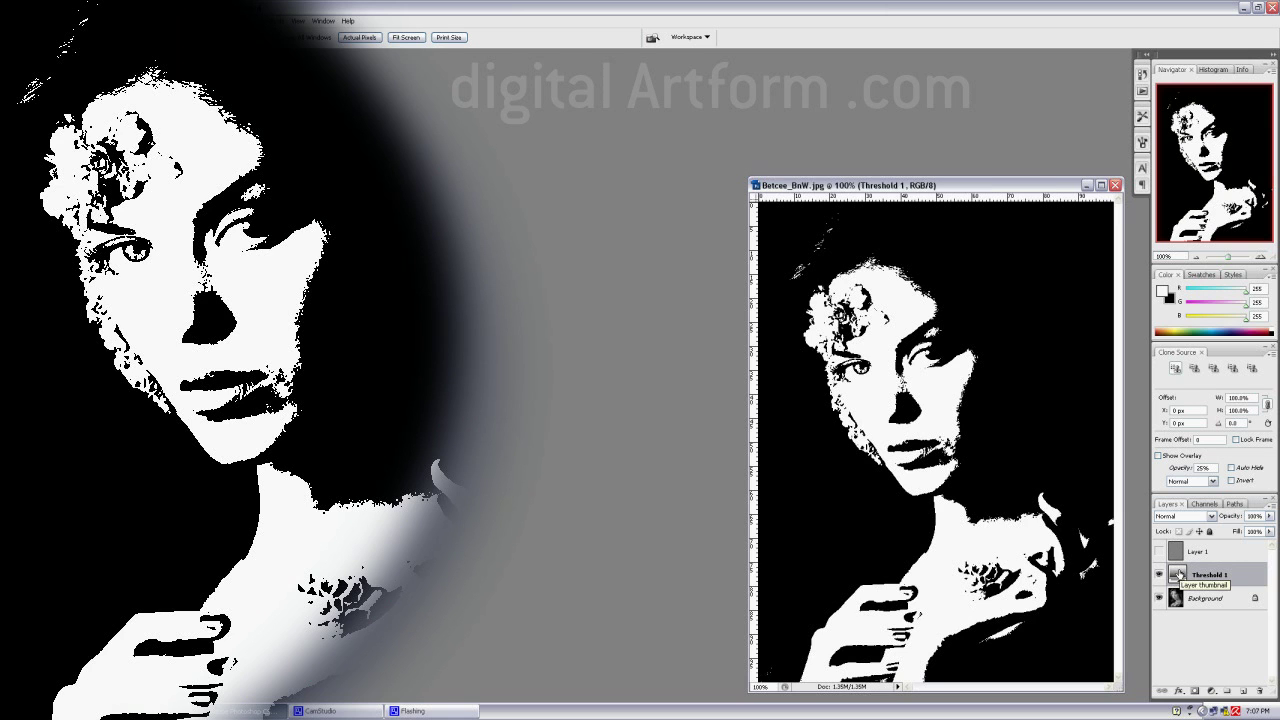
pyautogui.click(1160, 575)
pyautogui.click(1159, 551)
pyautogui.click(1210, 552)
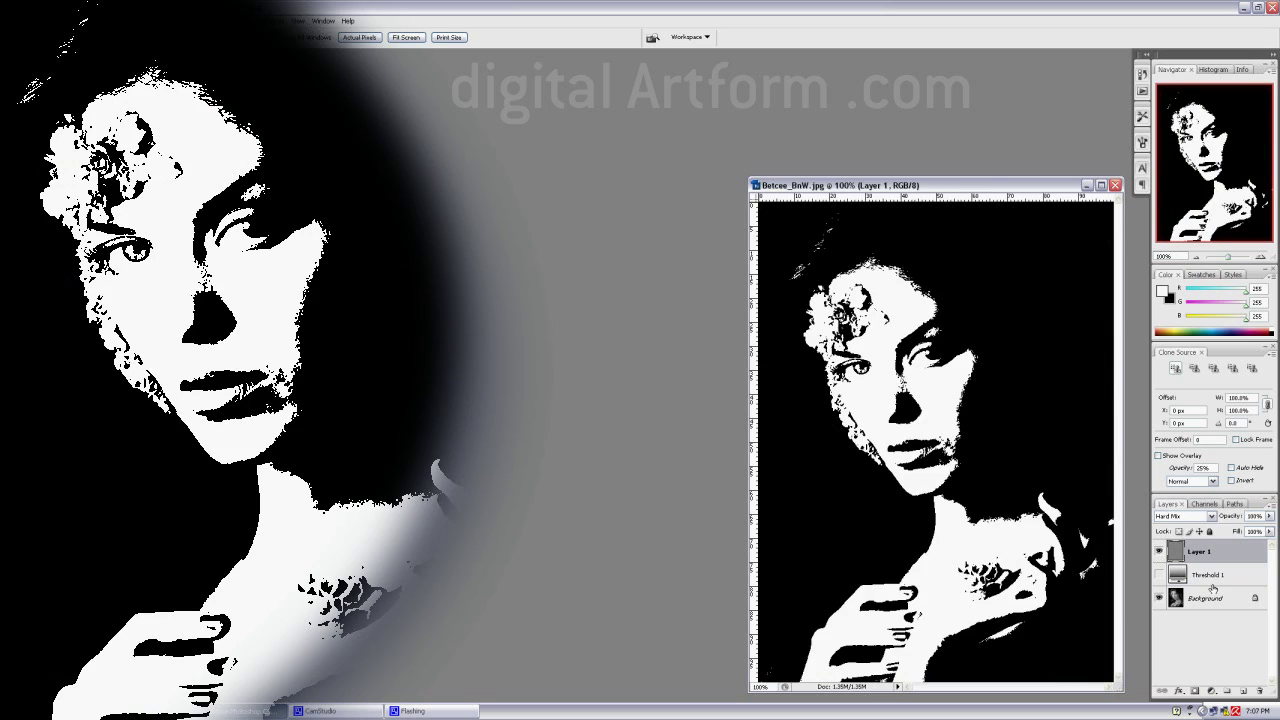
pyautogui.click(1211, 692)
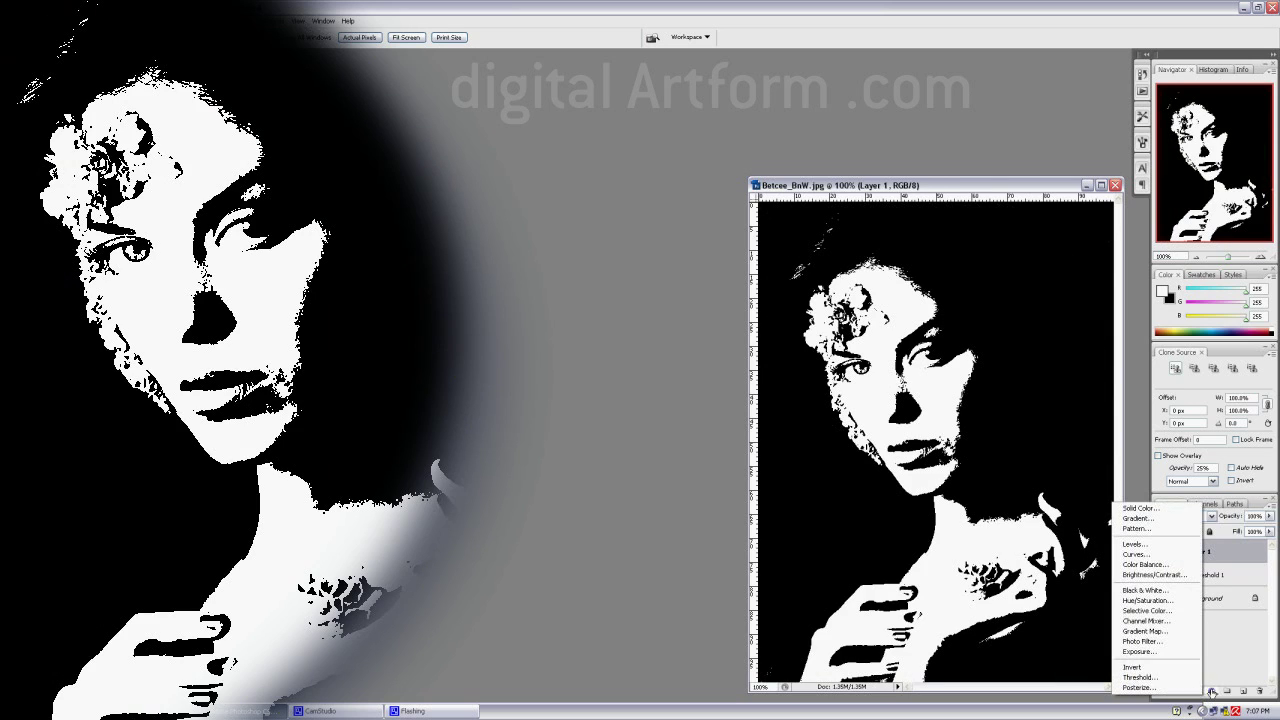
# Add a default Curves adjustment layer and clip it to Layer 1
pyautogui.click(1164, 558)
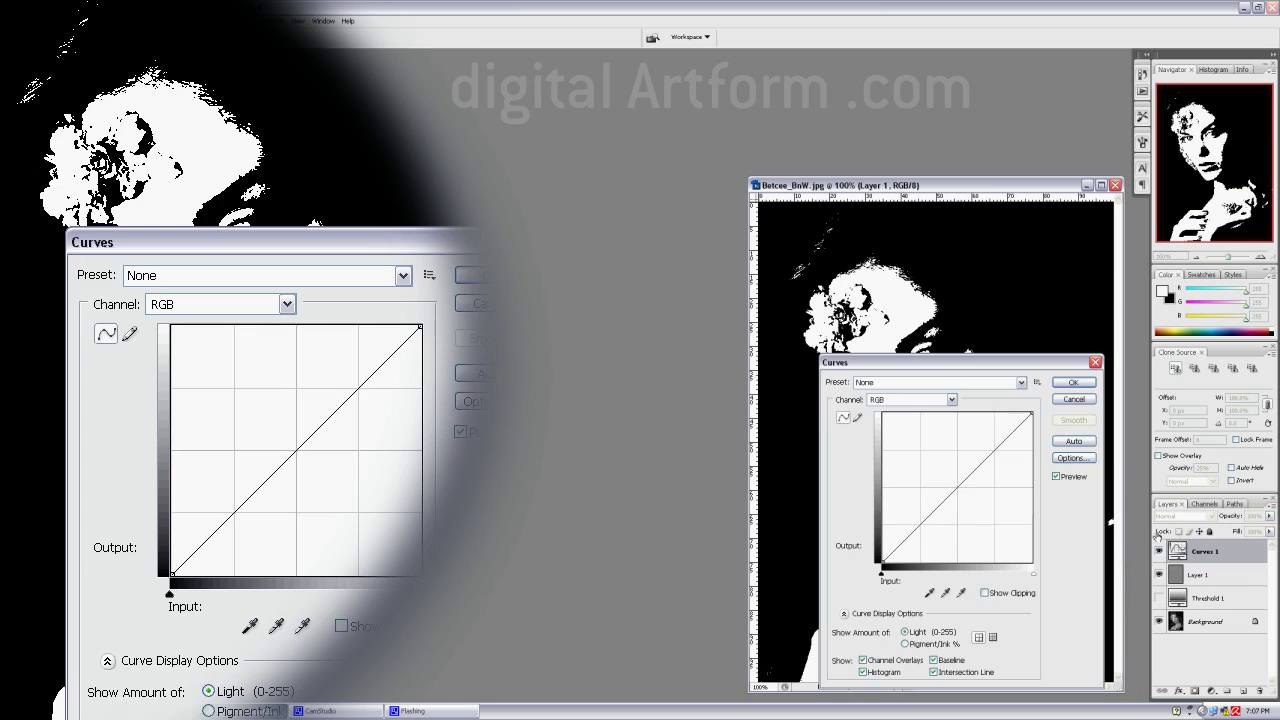
pyautogui.click(1075, 374)
pyautogui.keyDown('alt'); pyautogui.click(1246, 563); pyautogui.keyUp('alt')
# Reopen the Curves 1 settings and try lowering the curve's top endpoint before closing
pyautogui.doubleClick(1186, 551)
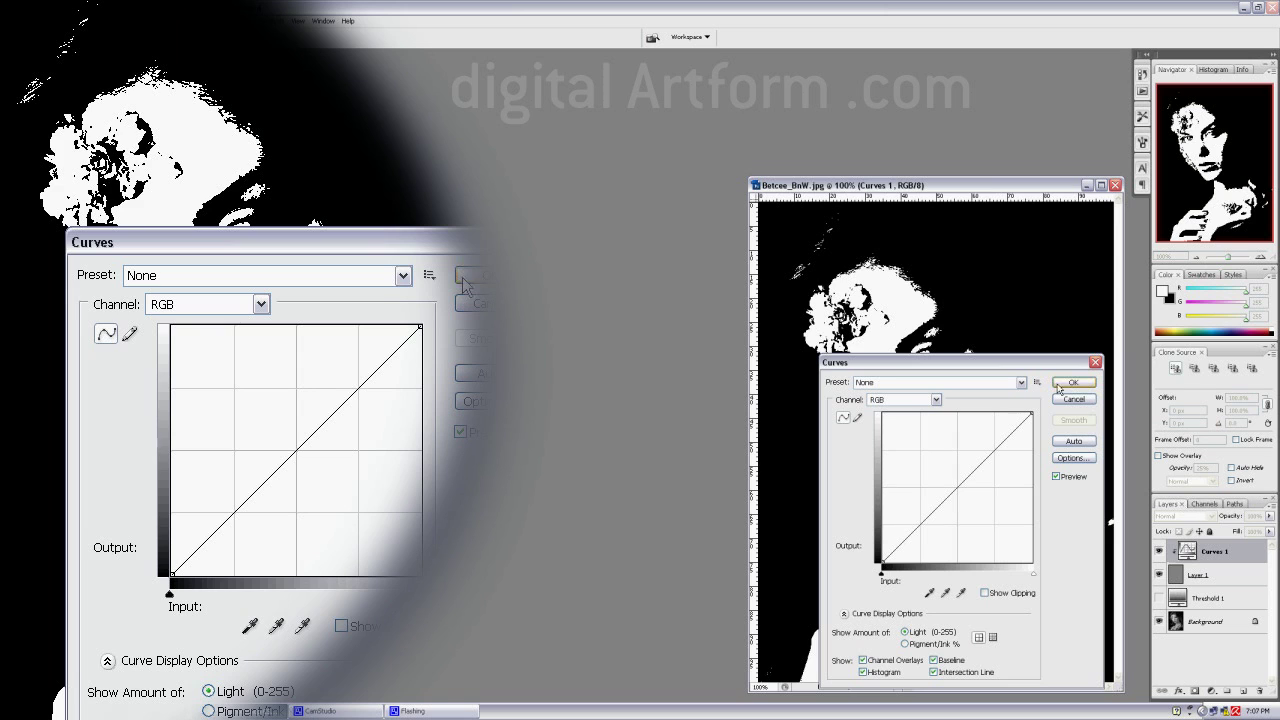
pyautogui.moveTo(1030, 355); pyautogui.dragTo(667, 355)
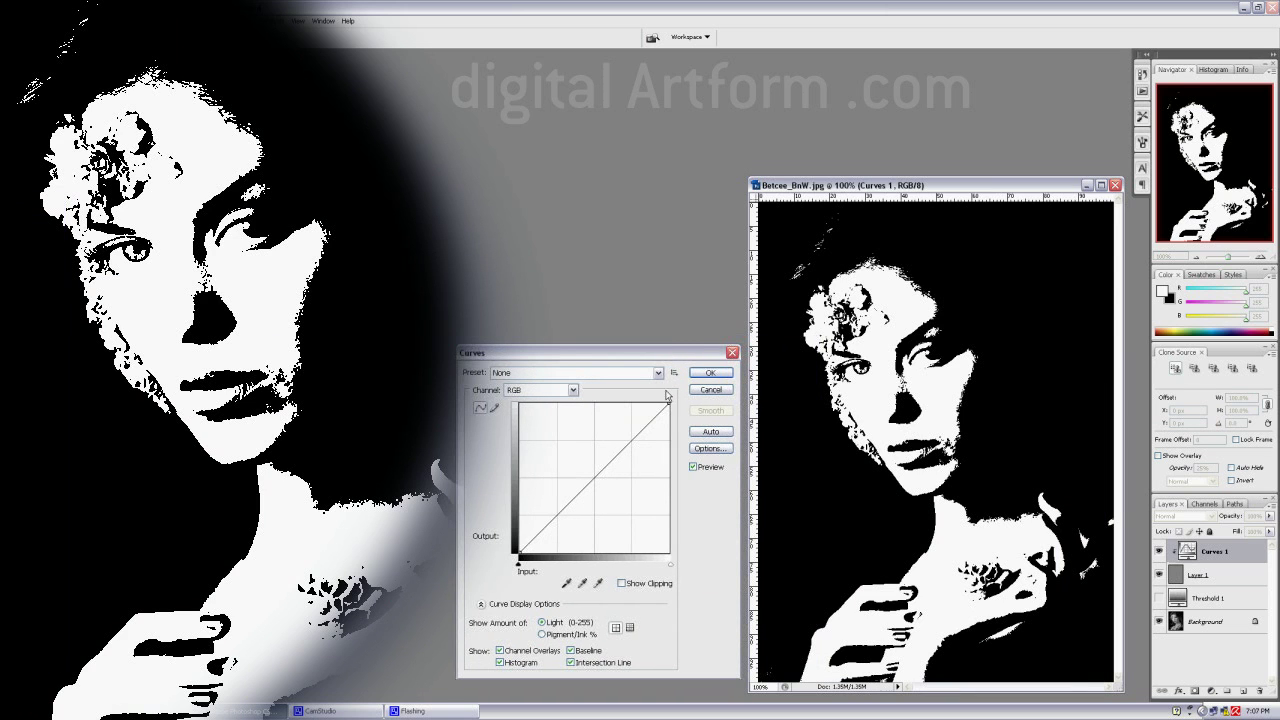
pyautogui.moveTo(669, 404); pyautogui.dragTo(703, 345)
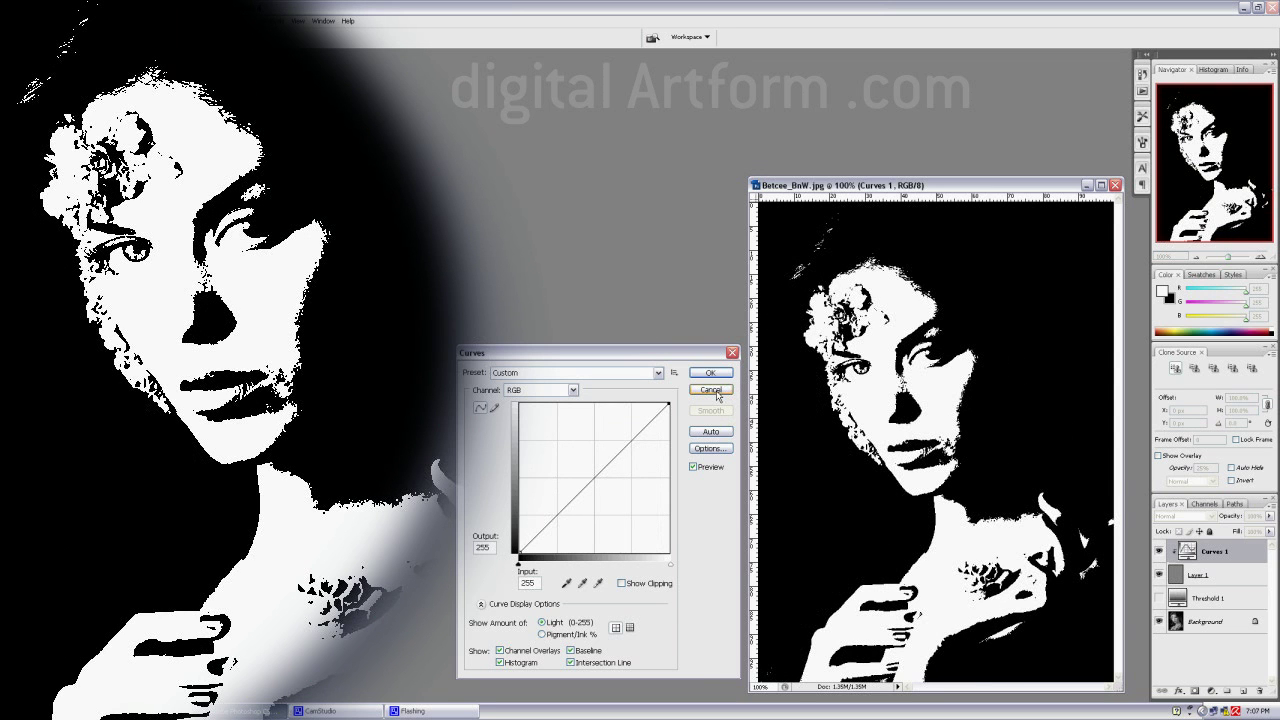
pyautogui.click(720, 373)
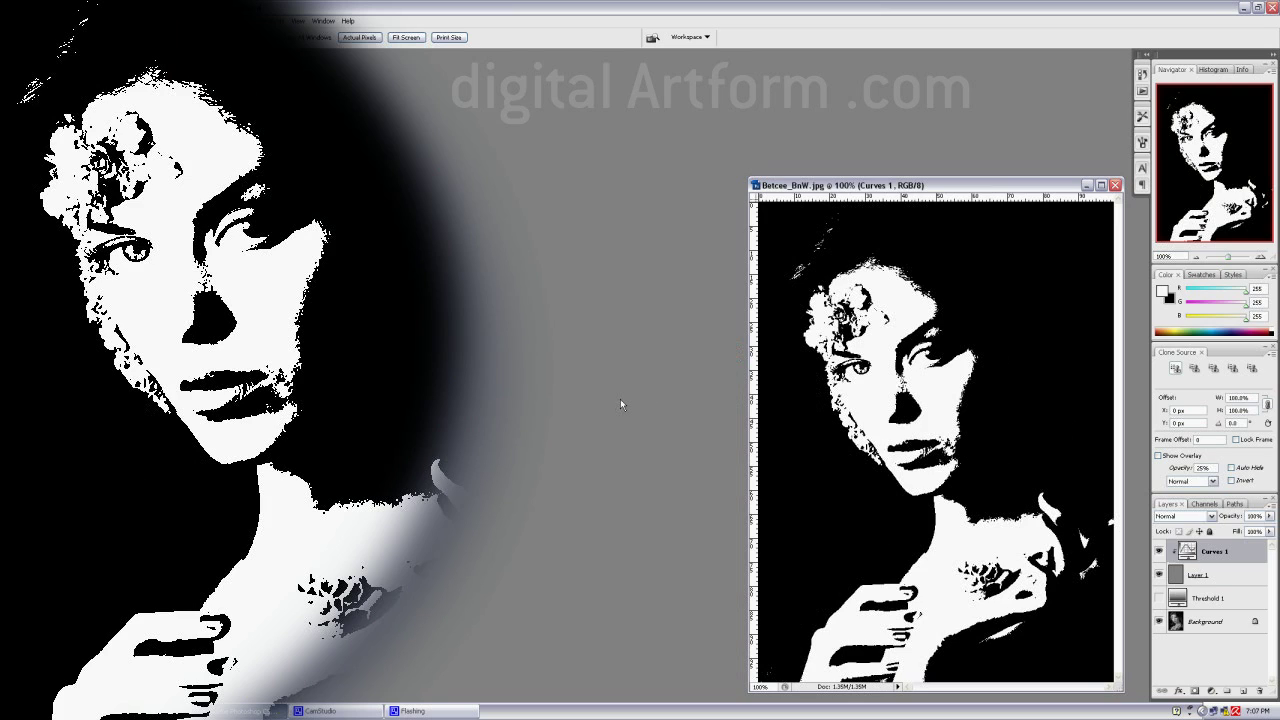